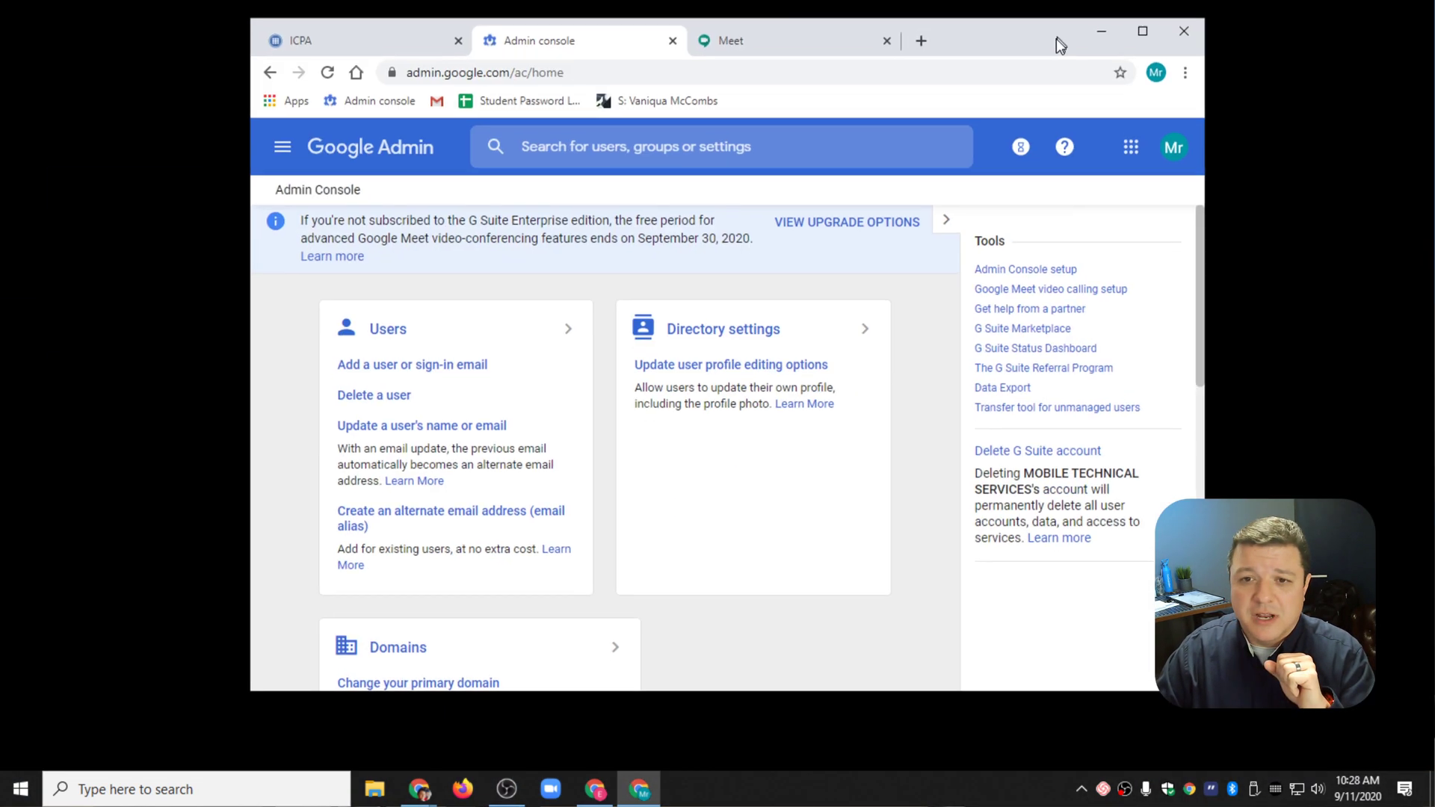
# Maximize the Admin Console window, open Devices, and zoom the page in
pyautogui.moveTo(1056, 38); pyautogui.dragTo(1007, 147)
pyautogui.doubleClick(1007, 145)
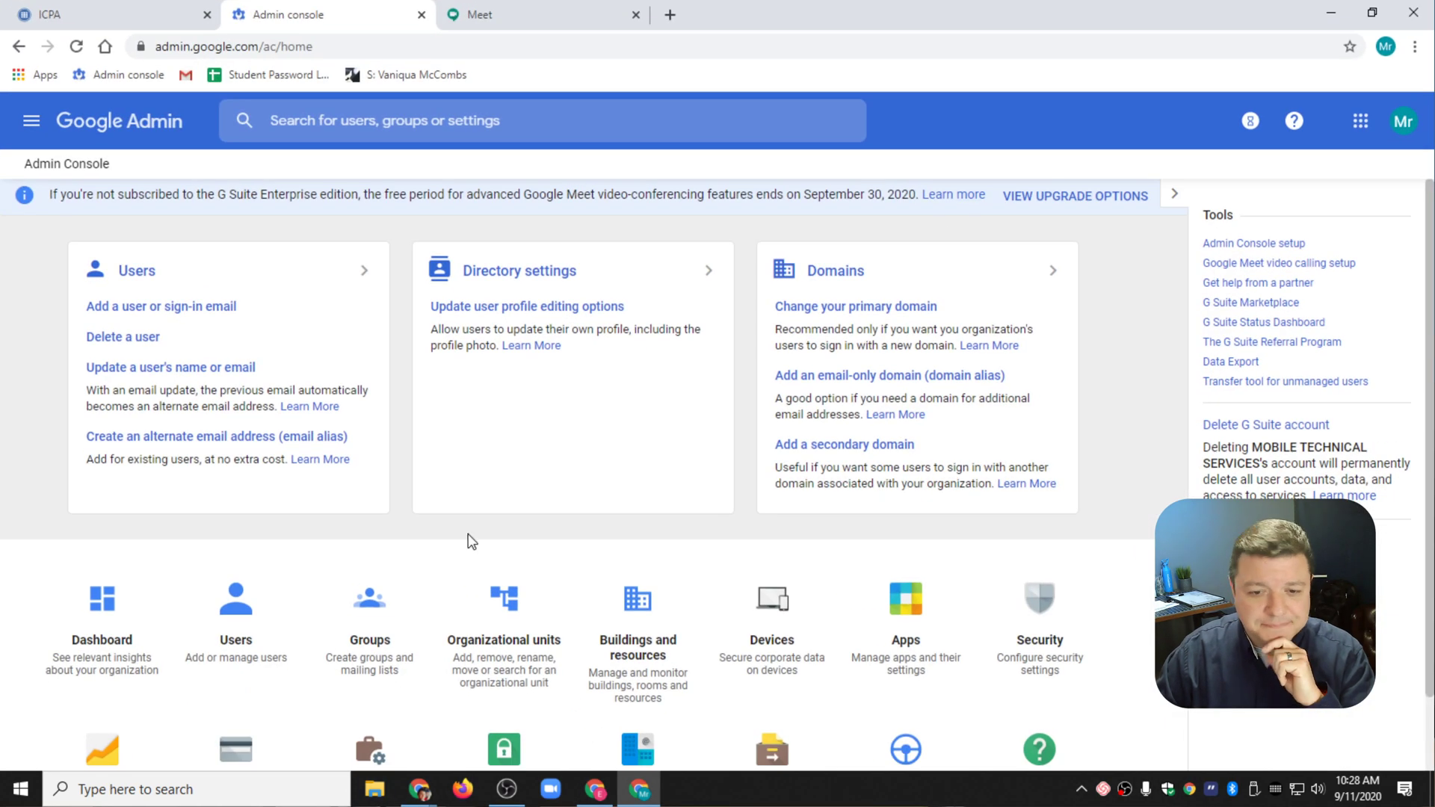
pyautogui.scroll(-1, 857, 594)
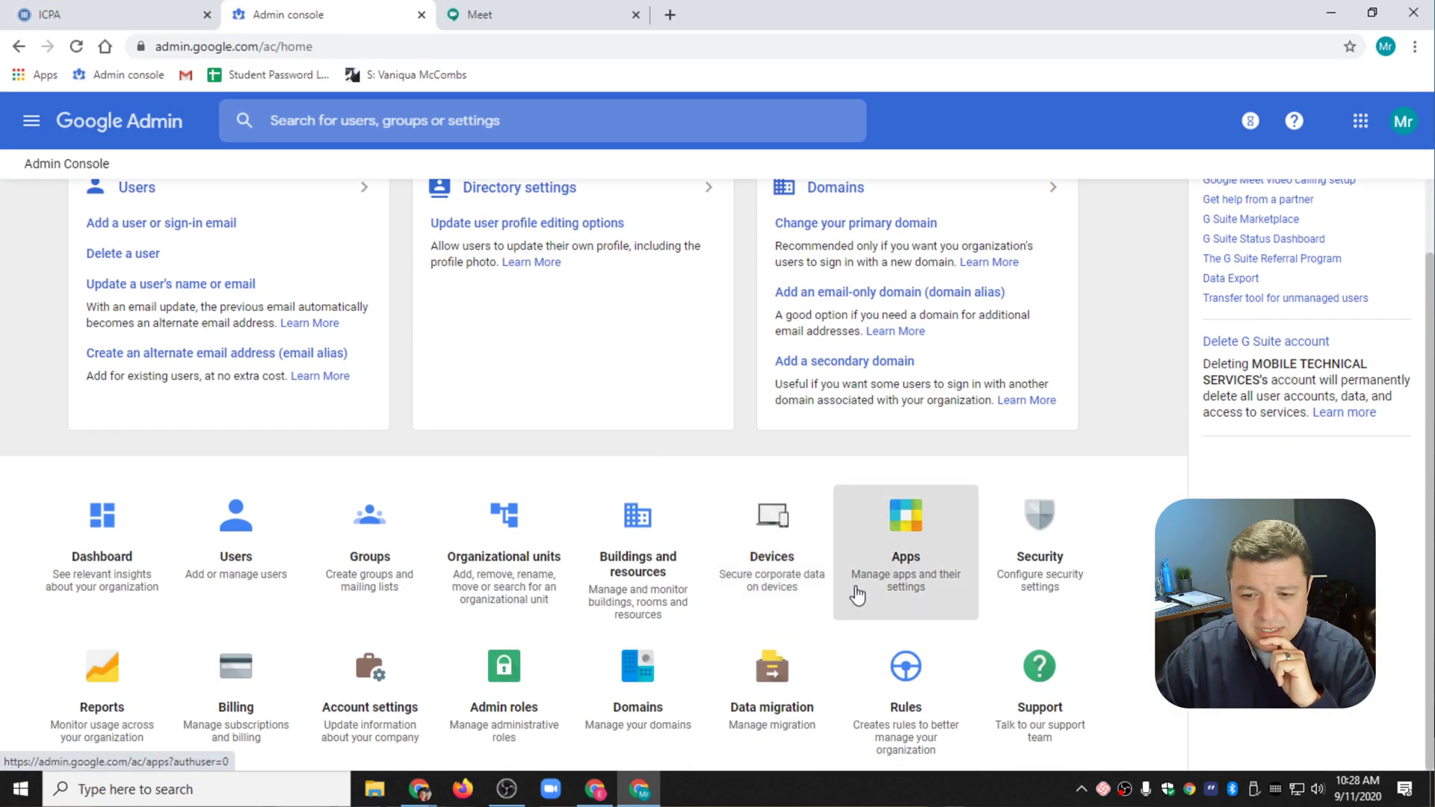
pyautogui.click(770, 546)
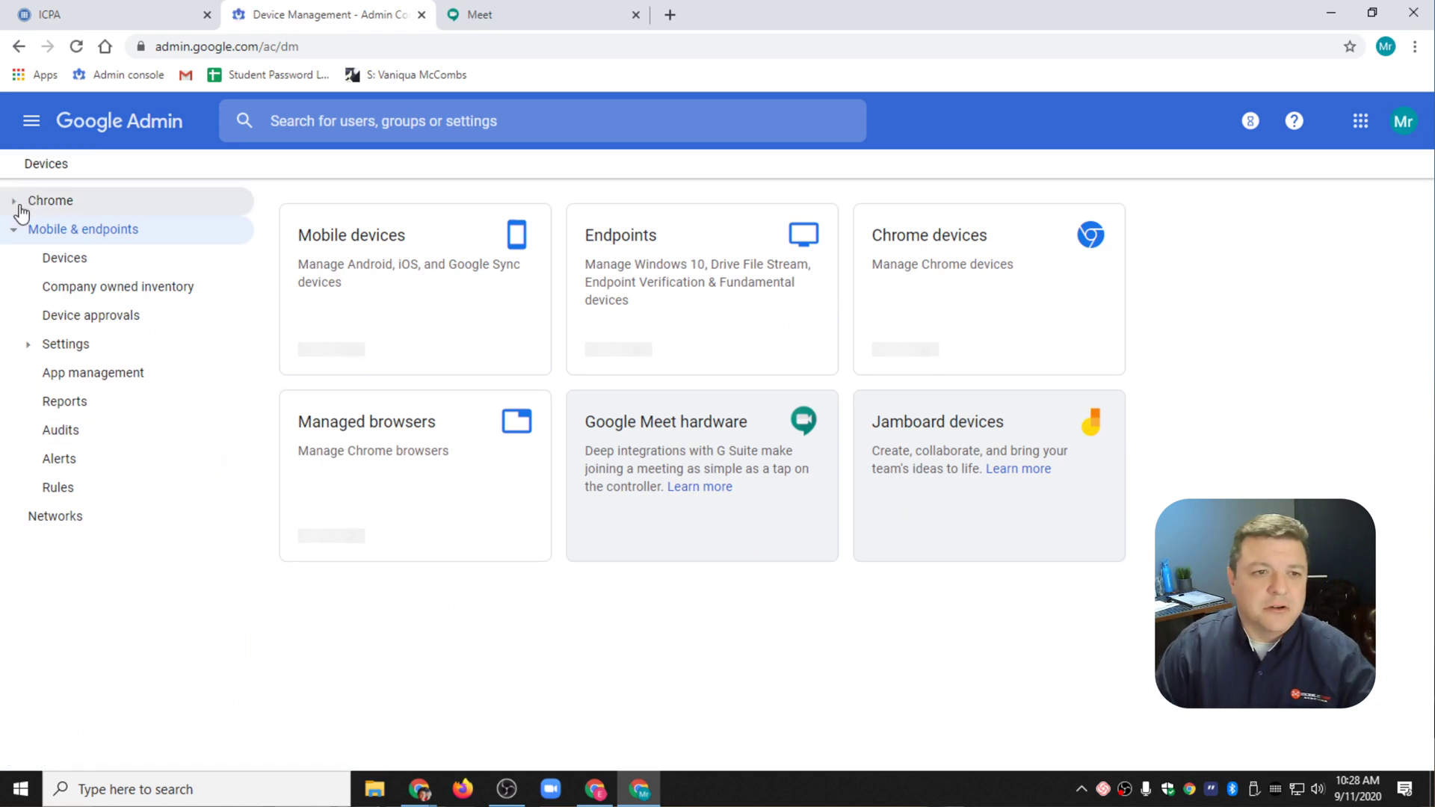
pyautogui.hotkey('ctrl', '+')
pyautogui.hotkey('ctrl', '+')
pyautogui.hotkey('ctrl', '+')
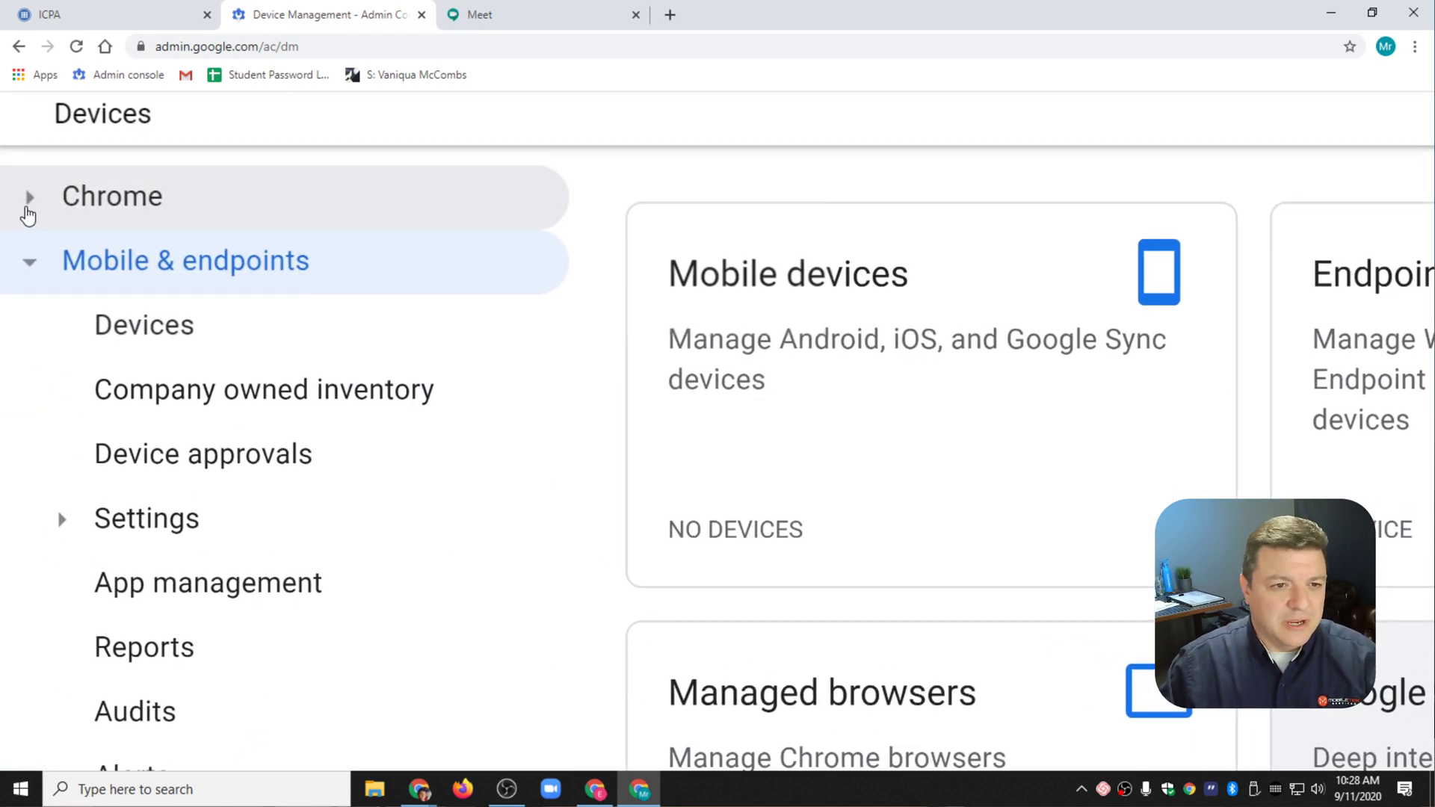
# Go to Chrome > Settings > Users & browsers in the sidebar
pyautogui.click(25, 200)
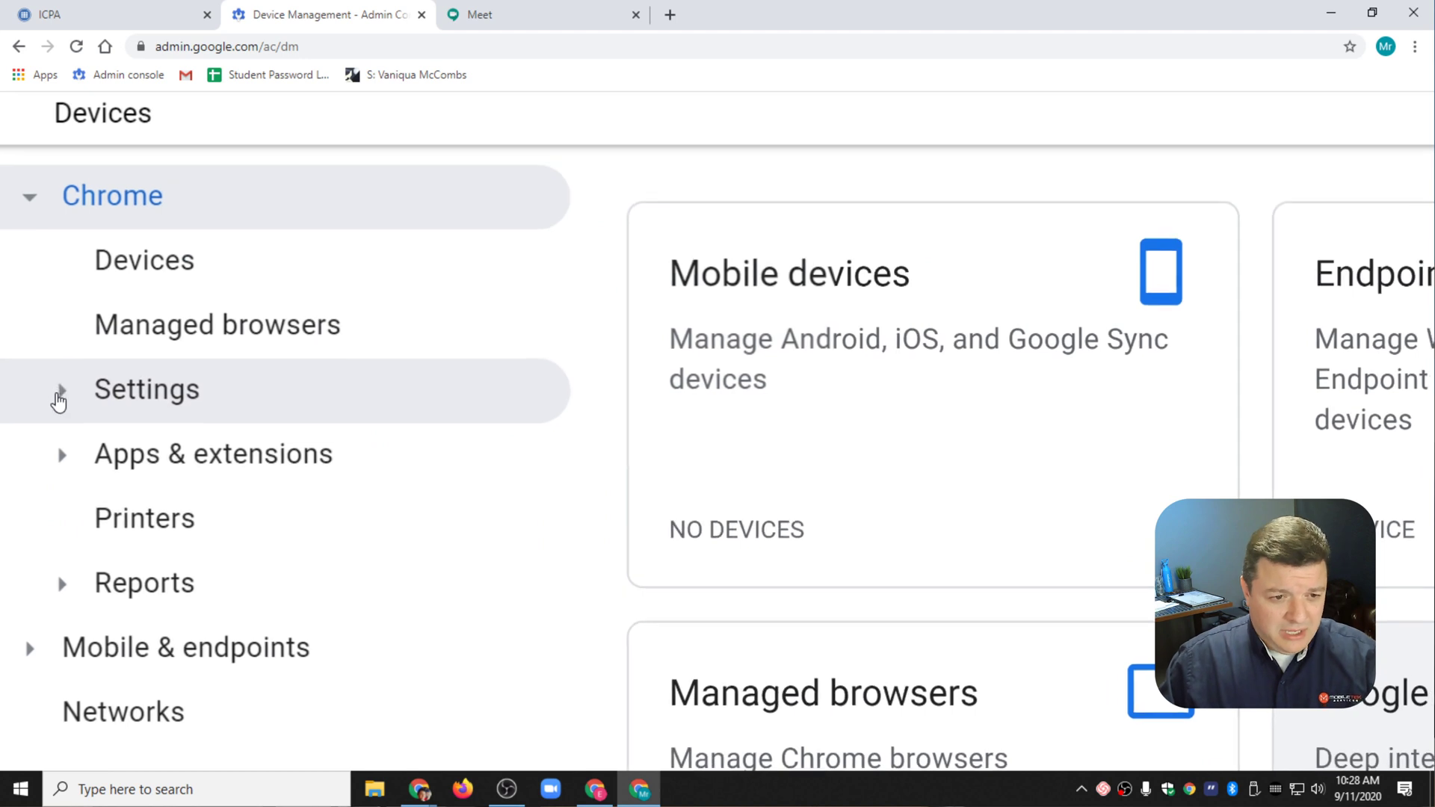
pyautogui.click(61, 396)
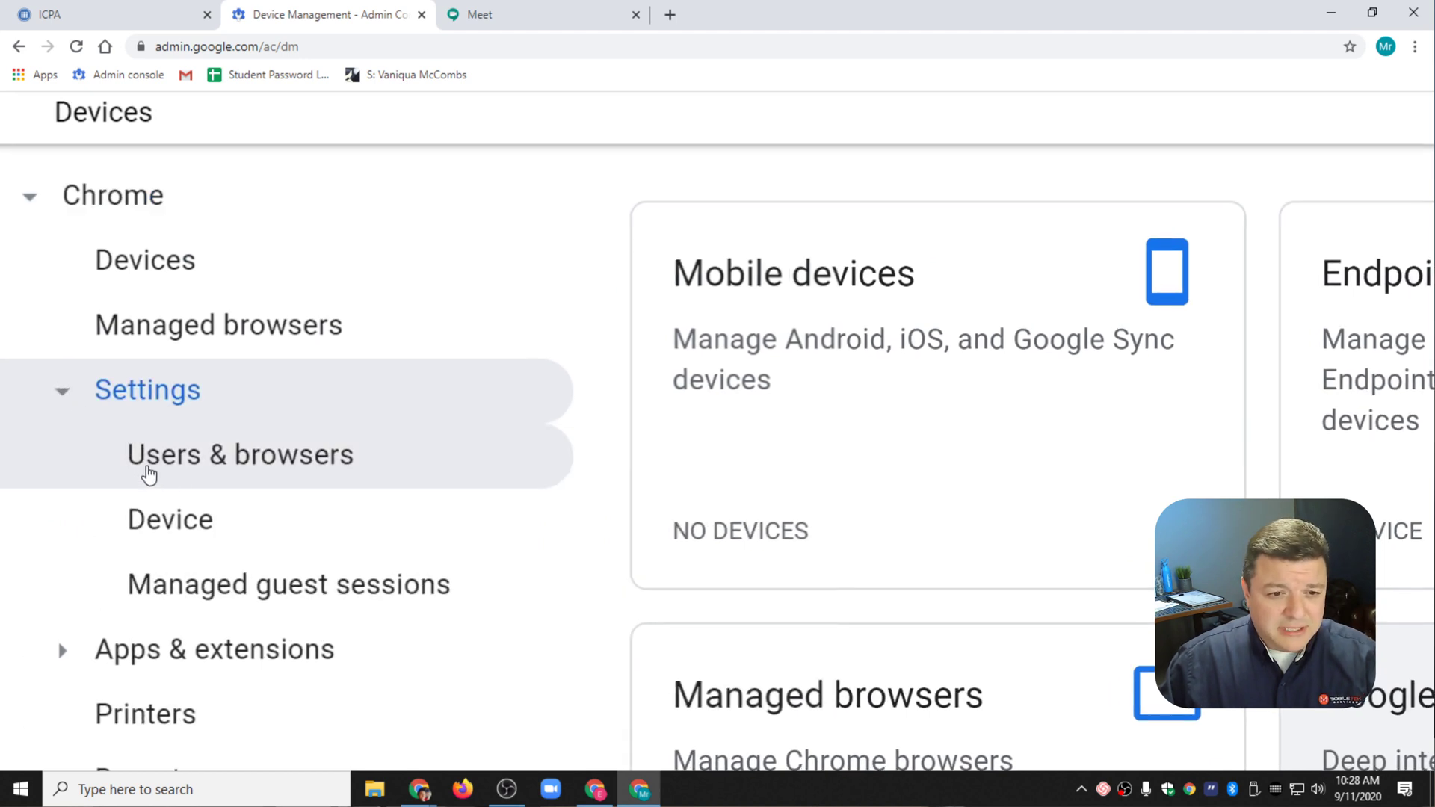
pyautogui.click(299, 471)
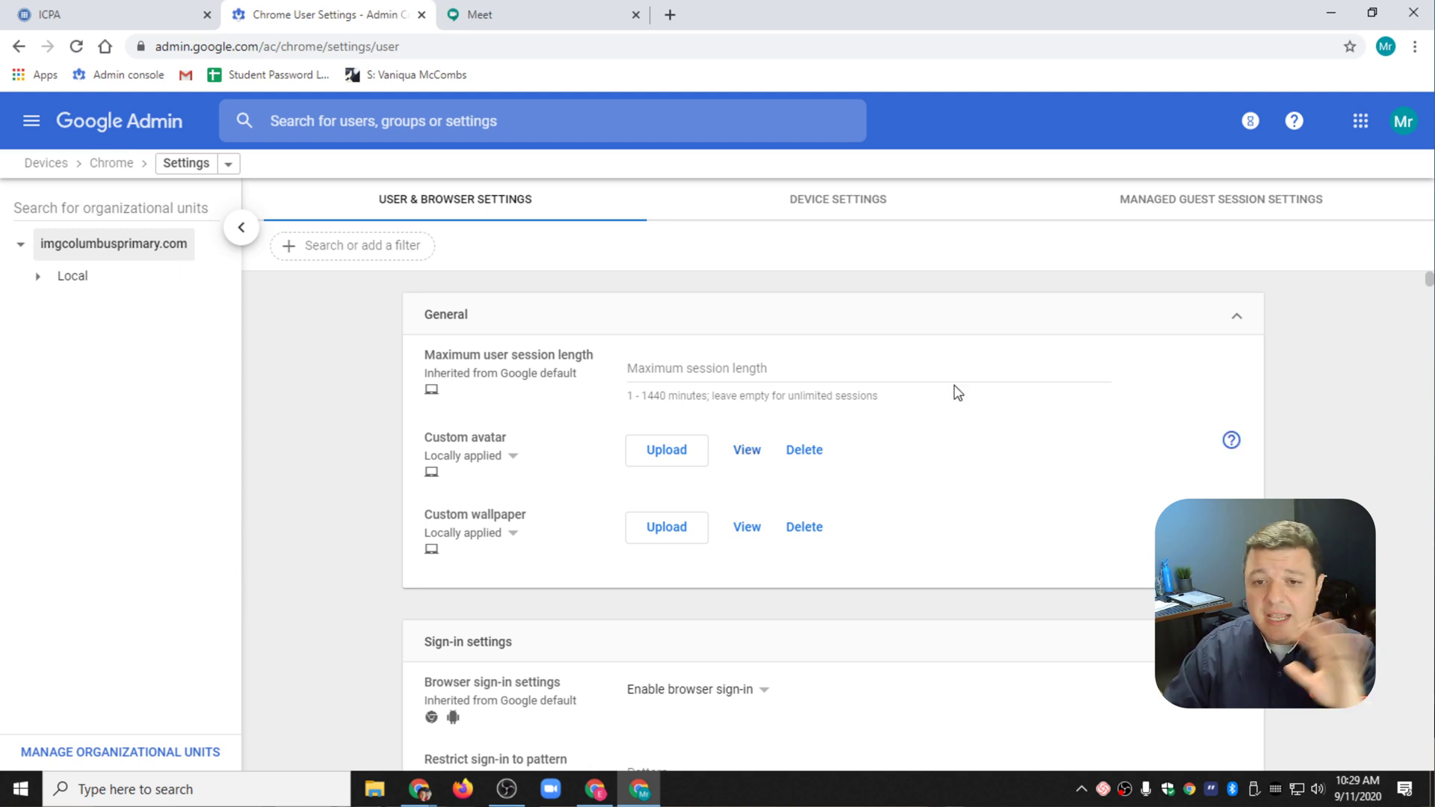
# Filter the settings list by Category 'hardware'
pyautogui.click(367, 249)
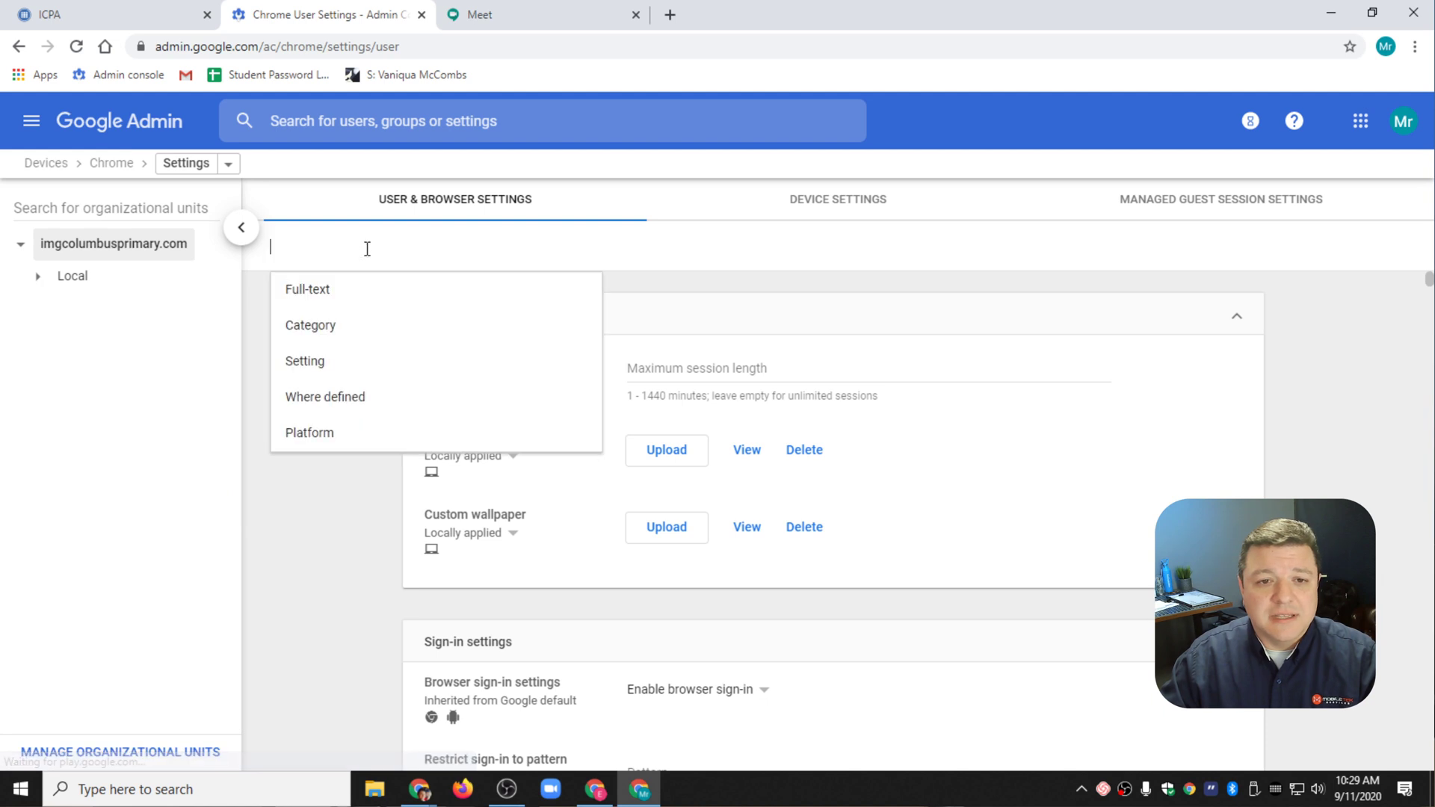
pyautogui.click(342, 323)
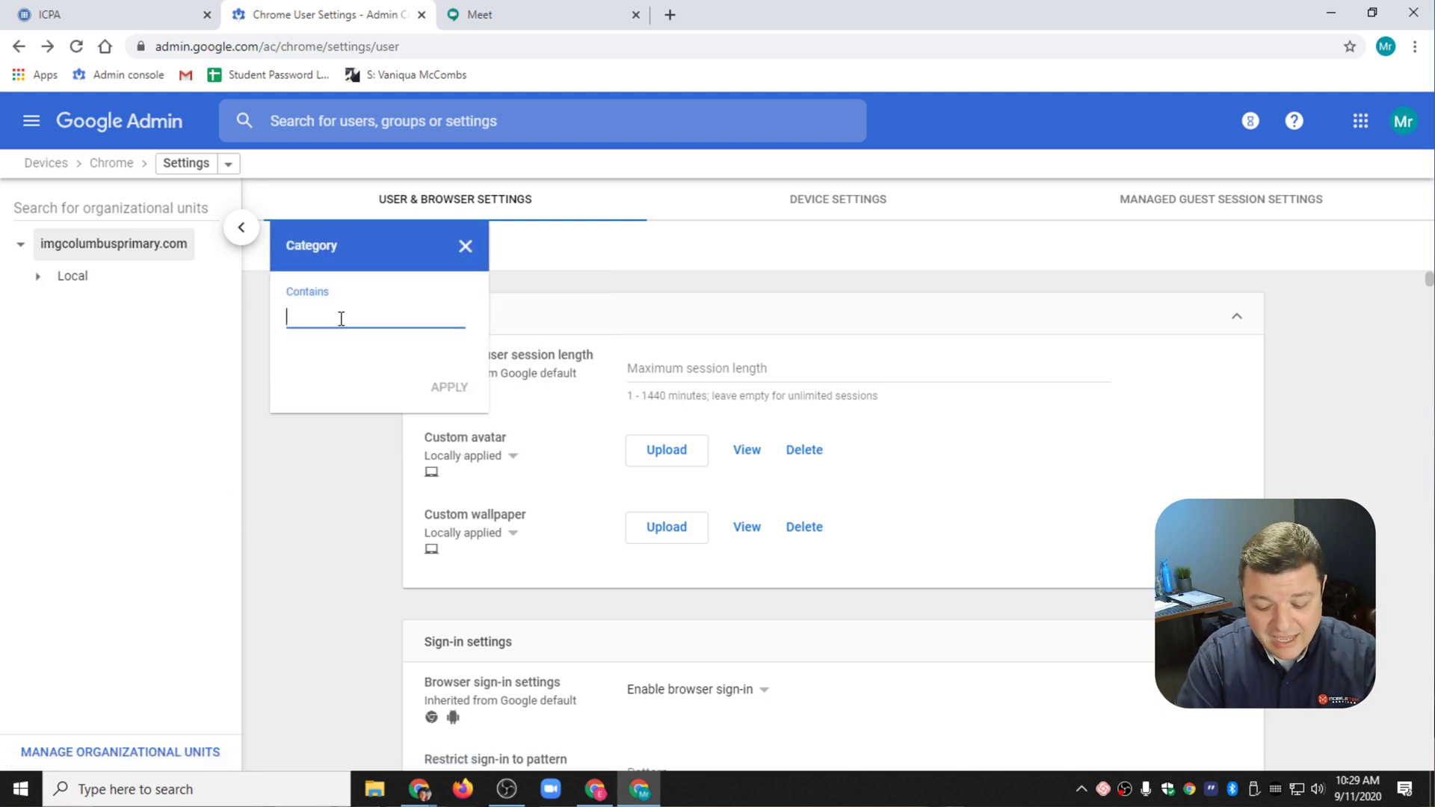
pyautogui.write('hardwa')
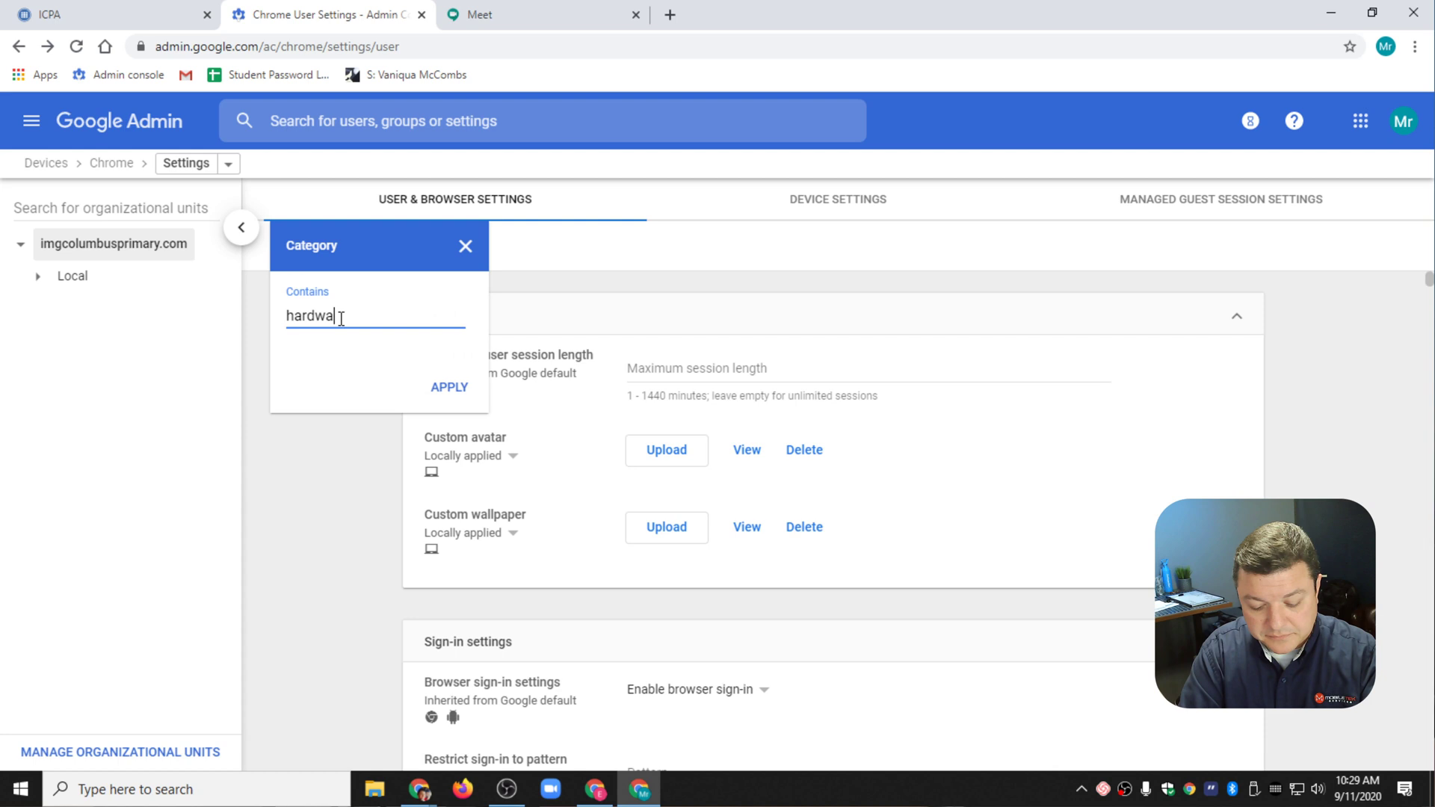
pyautogui.write('re')
pyautogui.press('Return')
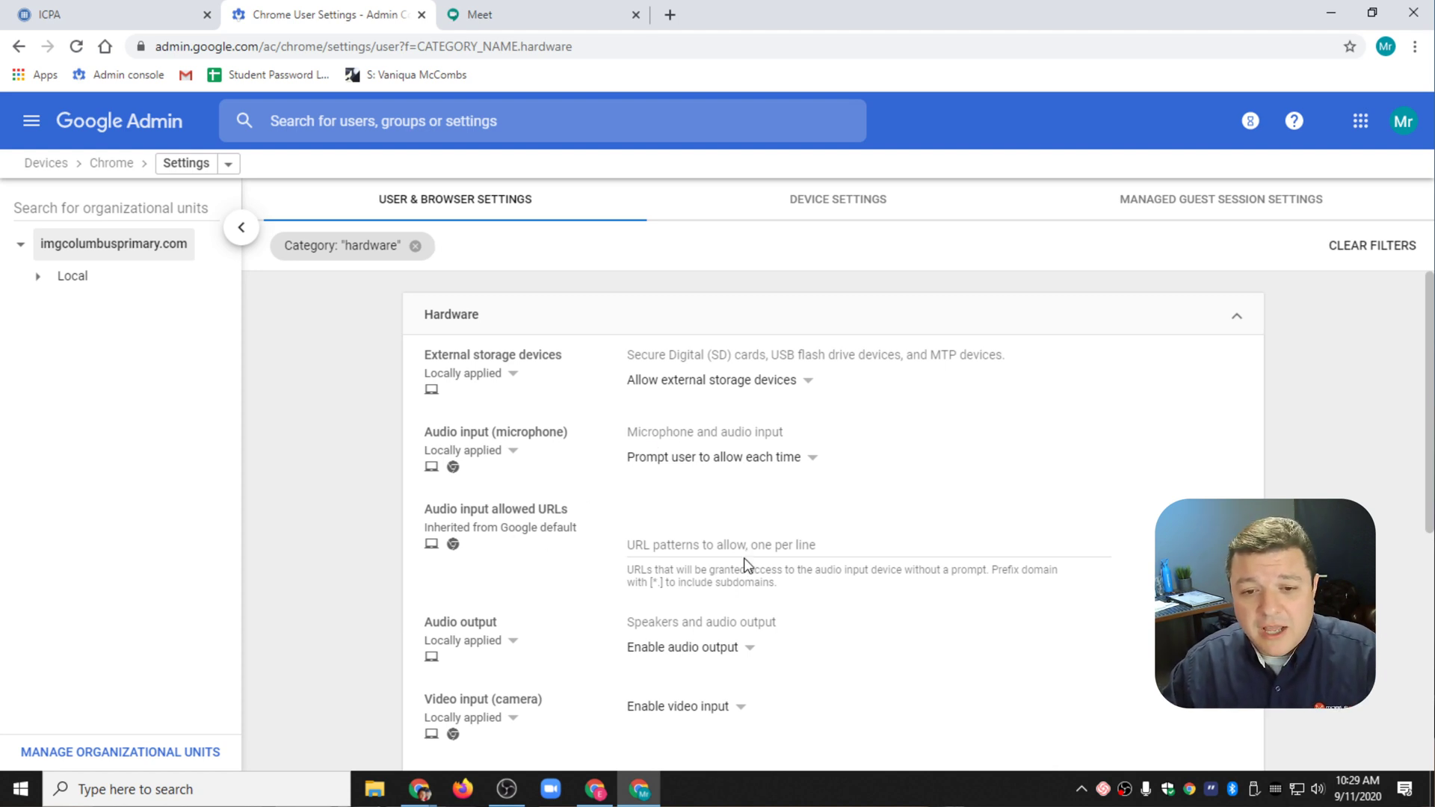
pyautogui.click(677, 538)
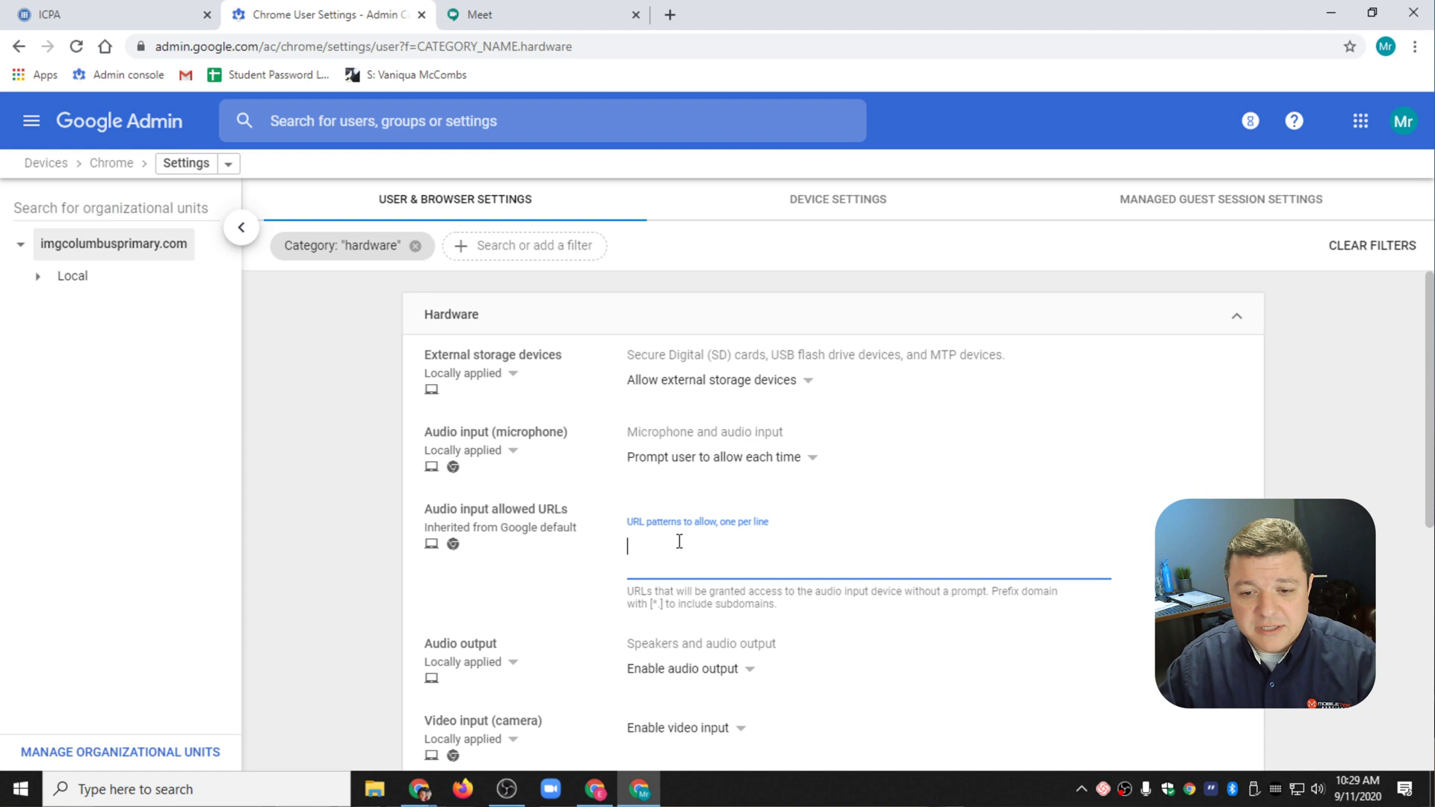
pyautogui.write('https://meet.google.com/')
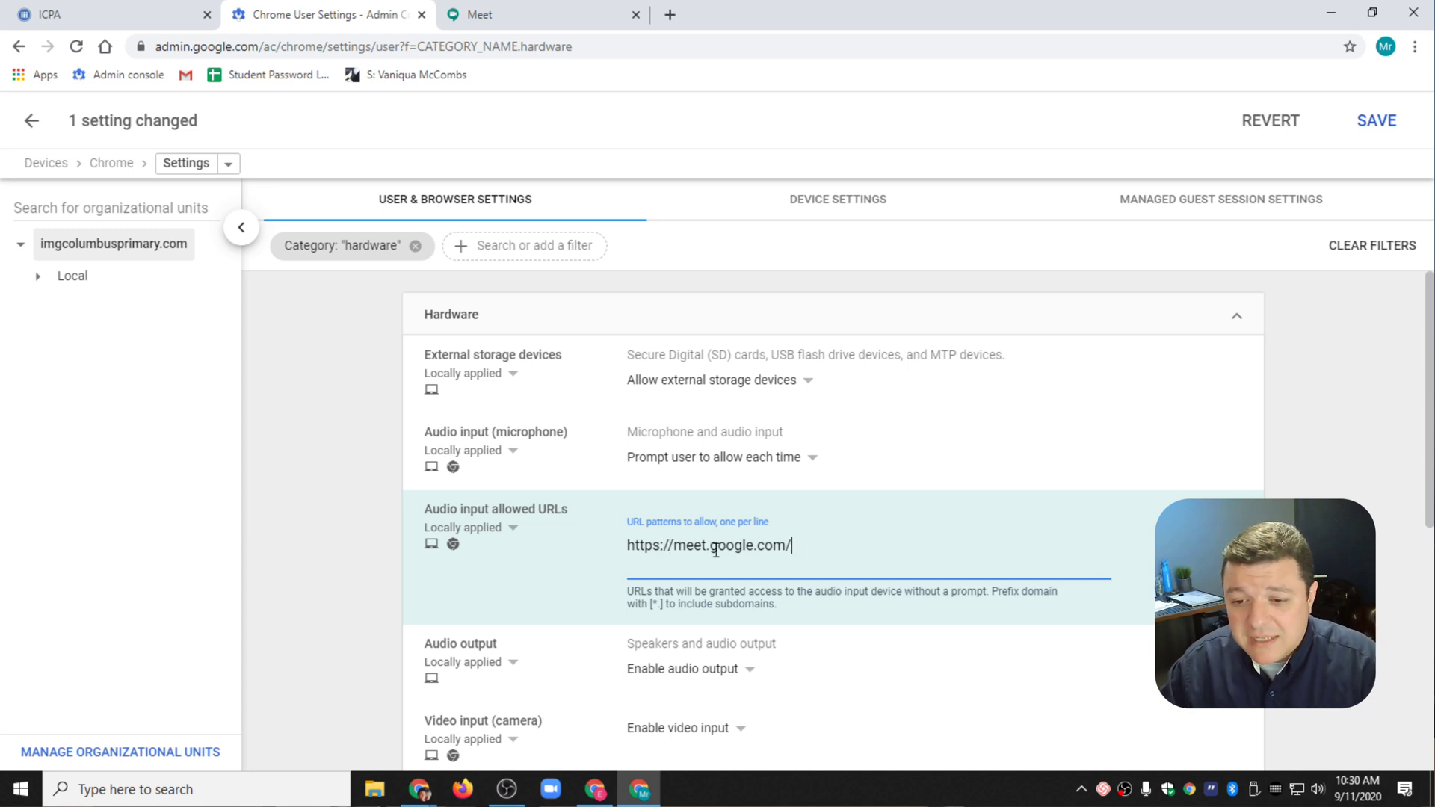
pyautogui.click(1377, 124)
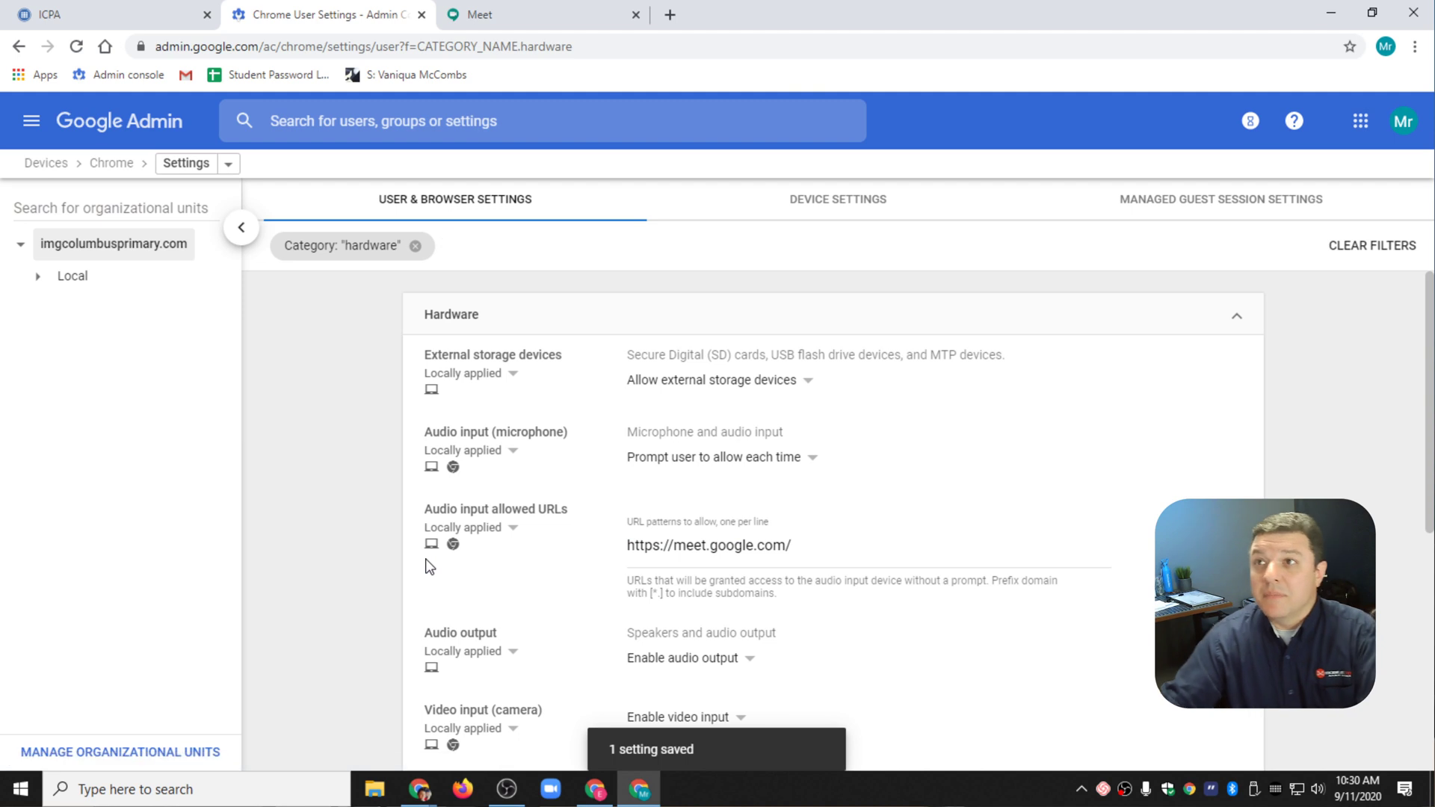
pyautogui.scroll(-4, 560, 580)
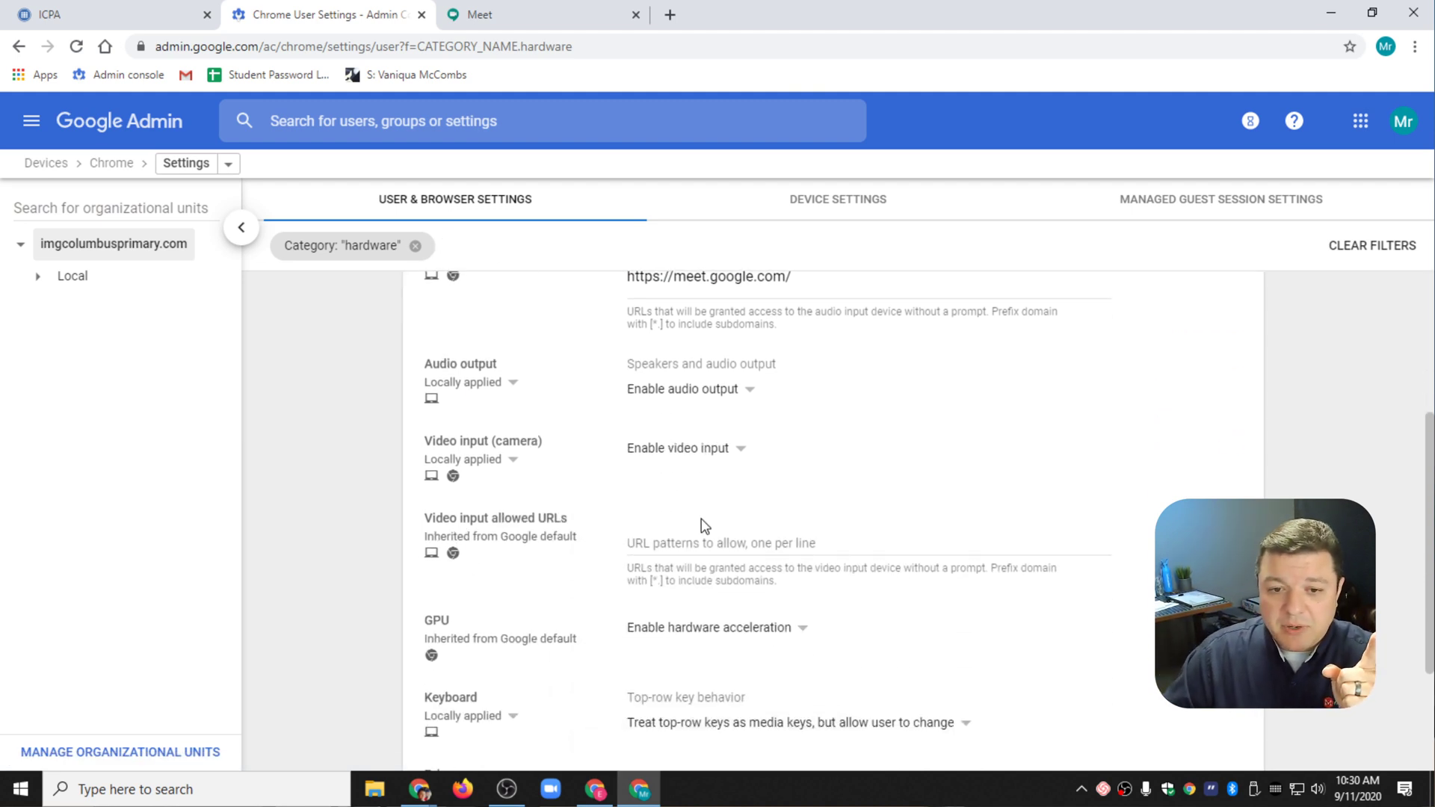
pyautogui.click(699, 541)
pyautogui.write('https://meet.google.com/')
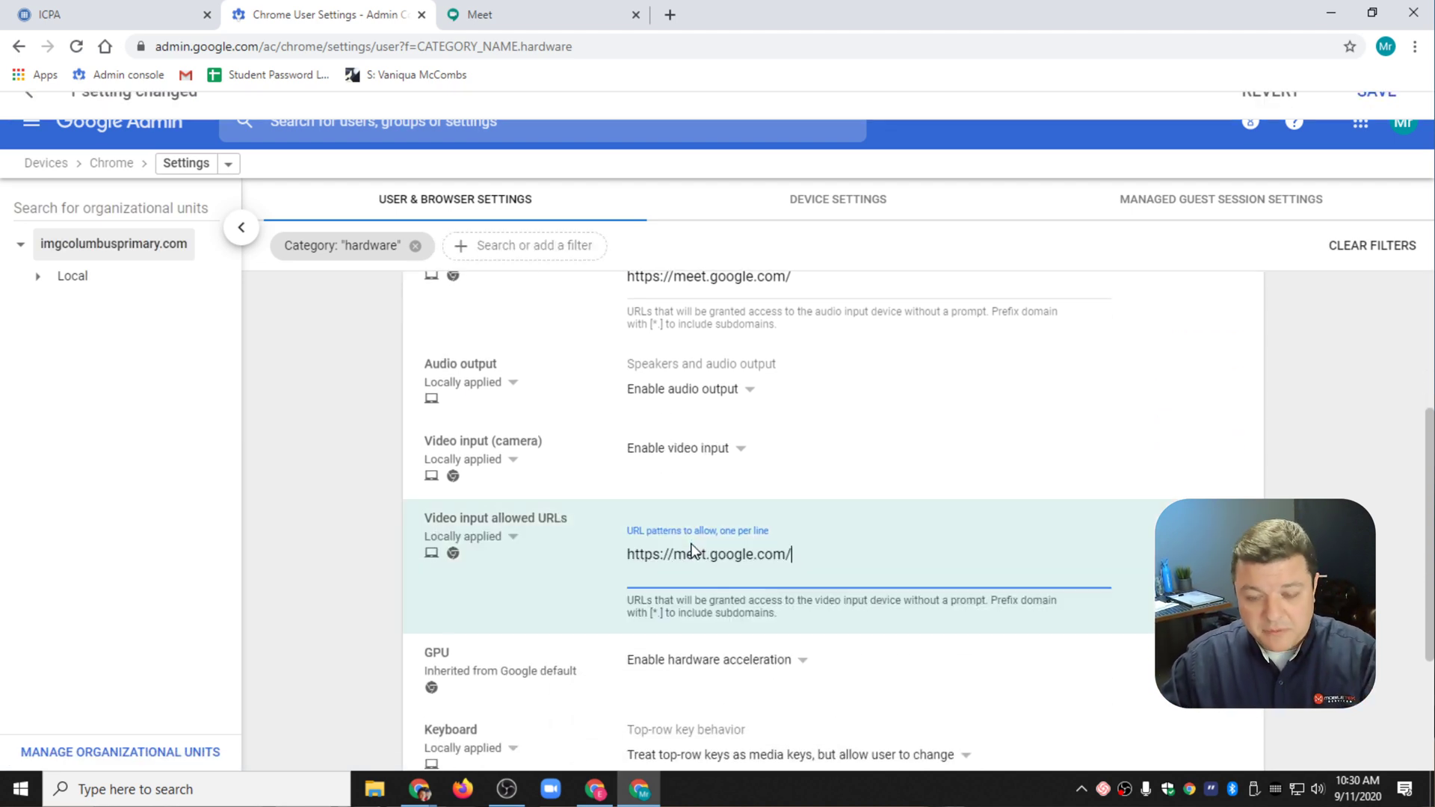
pyautogui.click(1399, 119)
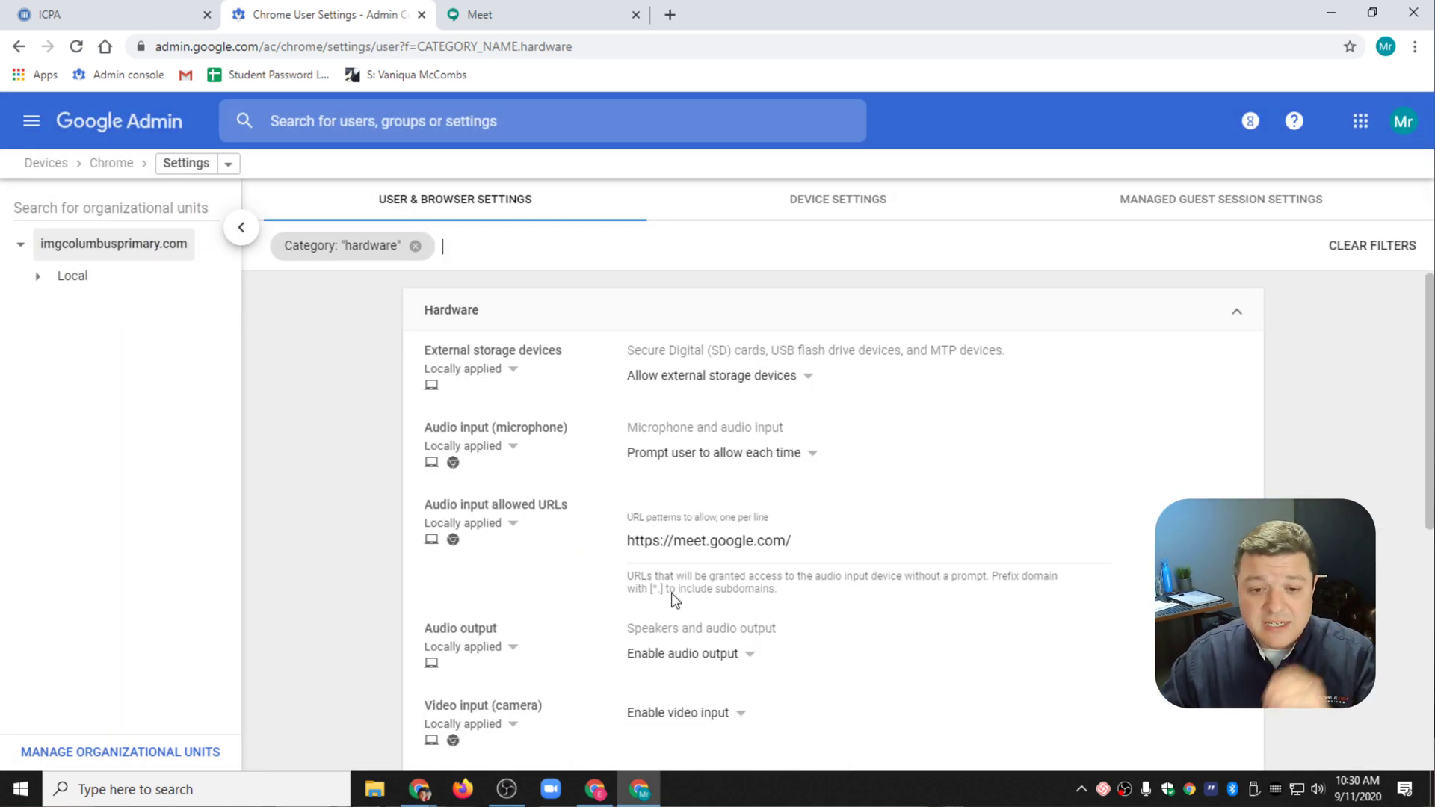
# Check the hardware URL rows, then remove the Category: 'hardware' filter
pyautogui.scroll(-4, 671, 593)
pyautogui.scroll(3, 695, 576)
pyautogui.scroll(-6, 700, 573)
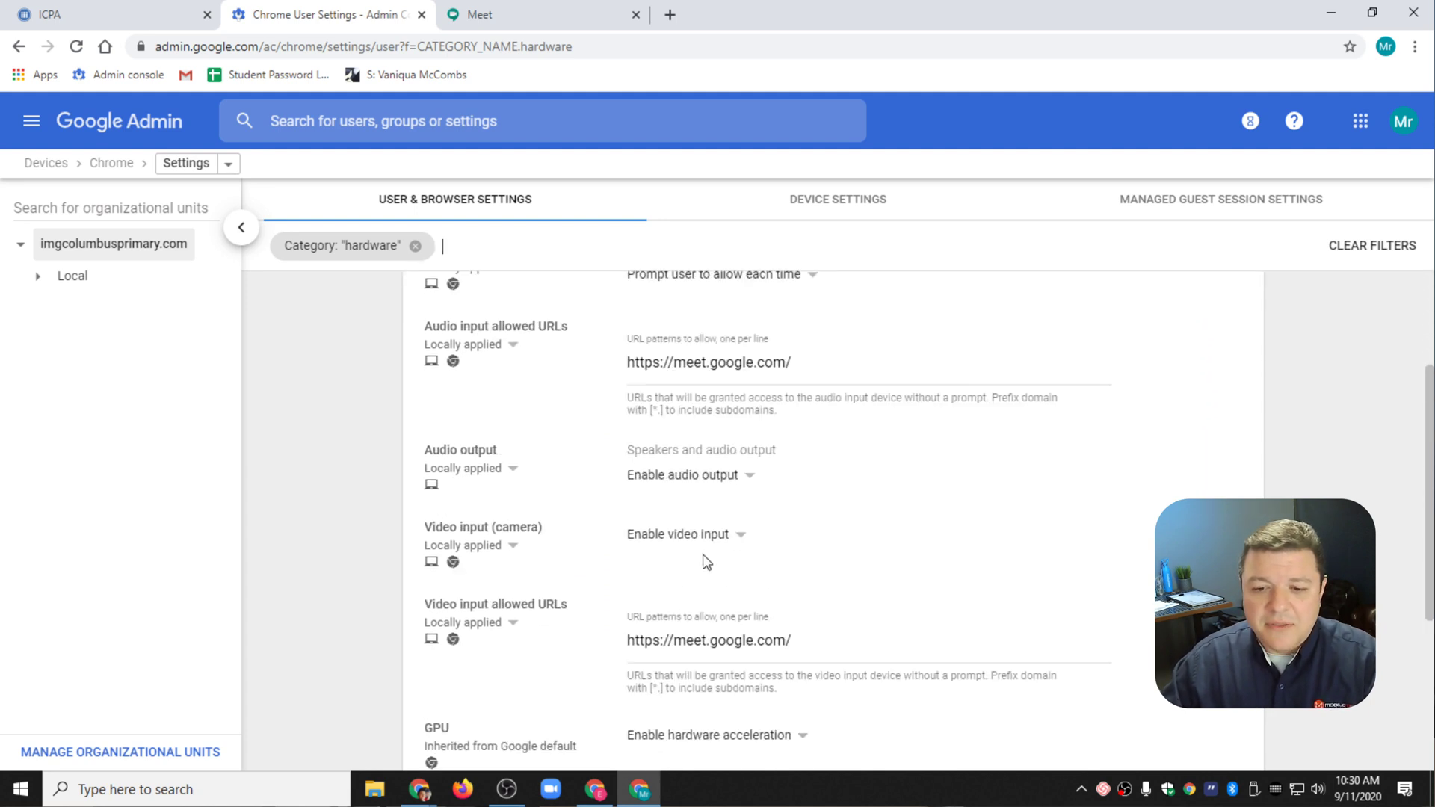
pyautogui.scroll(6, 564, 575)
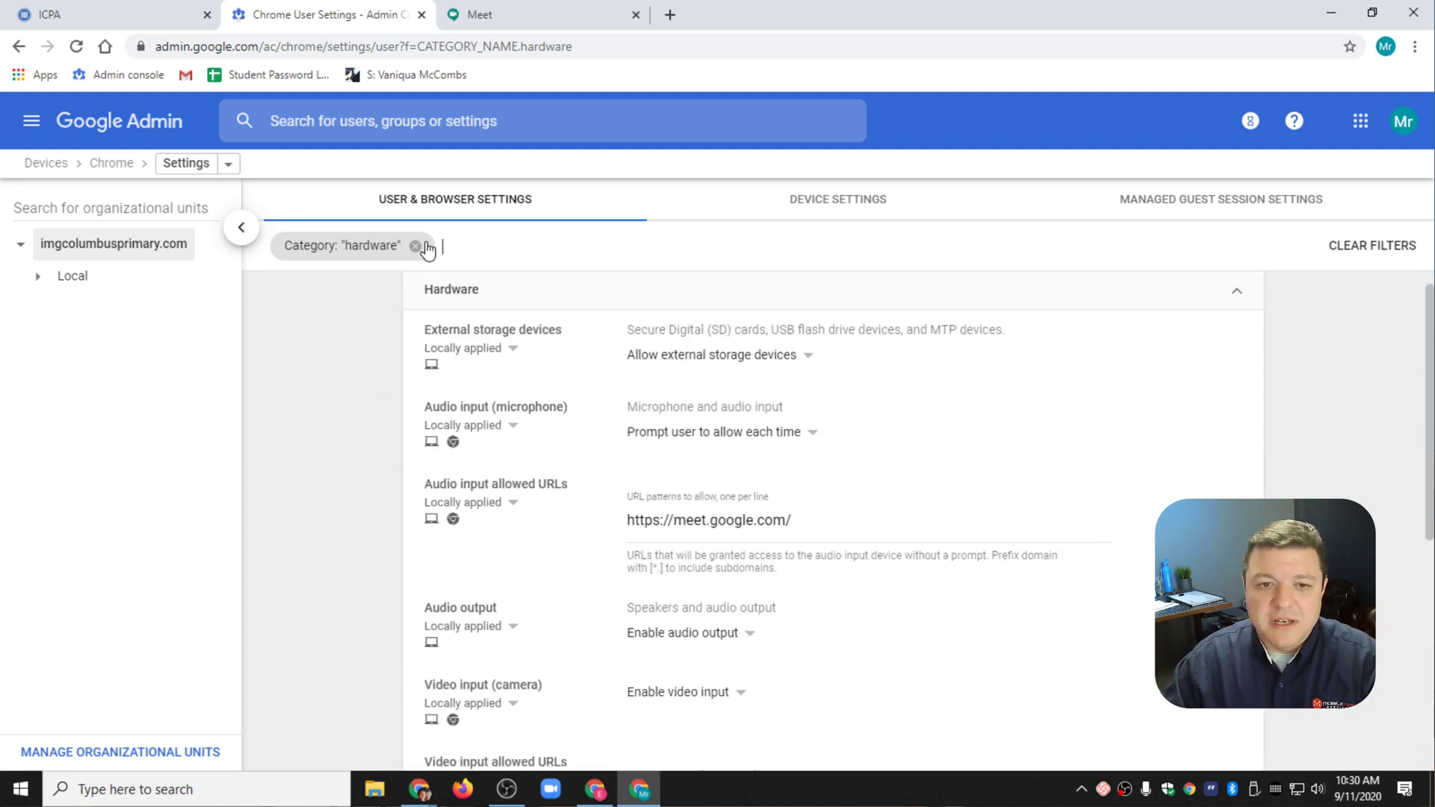
pyautogui.click(416, 246)
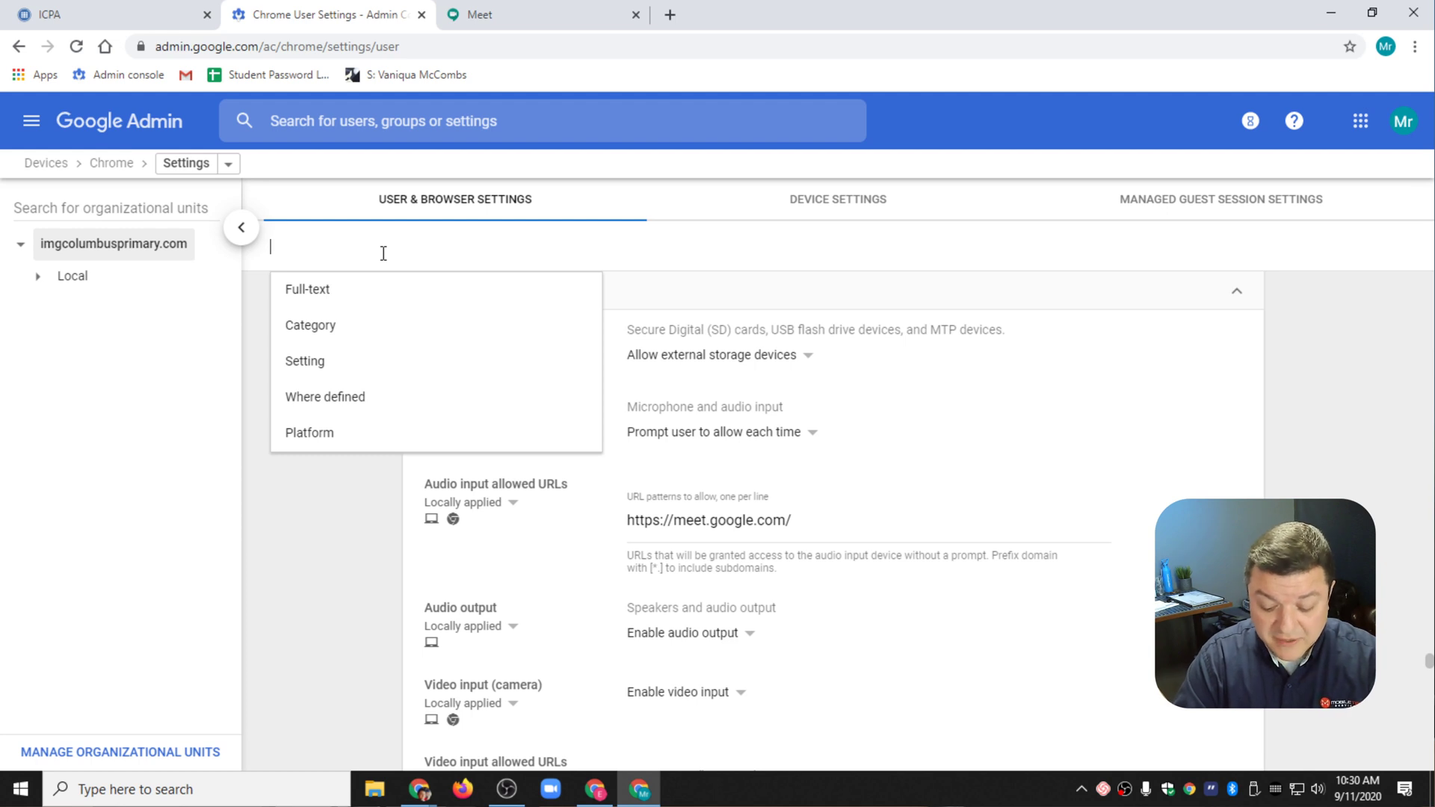
# Filter settings to notifications, leaving the notification default at the user's decision
pyautogui.write('notifications')
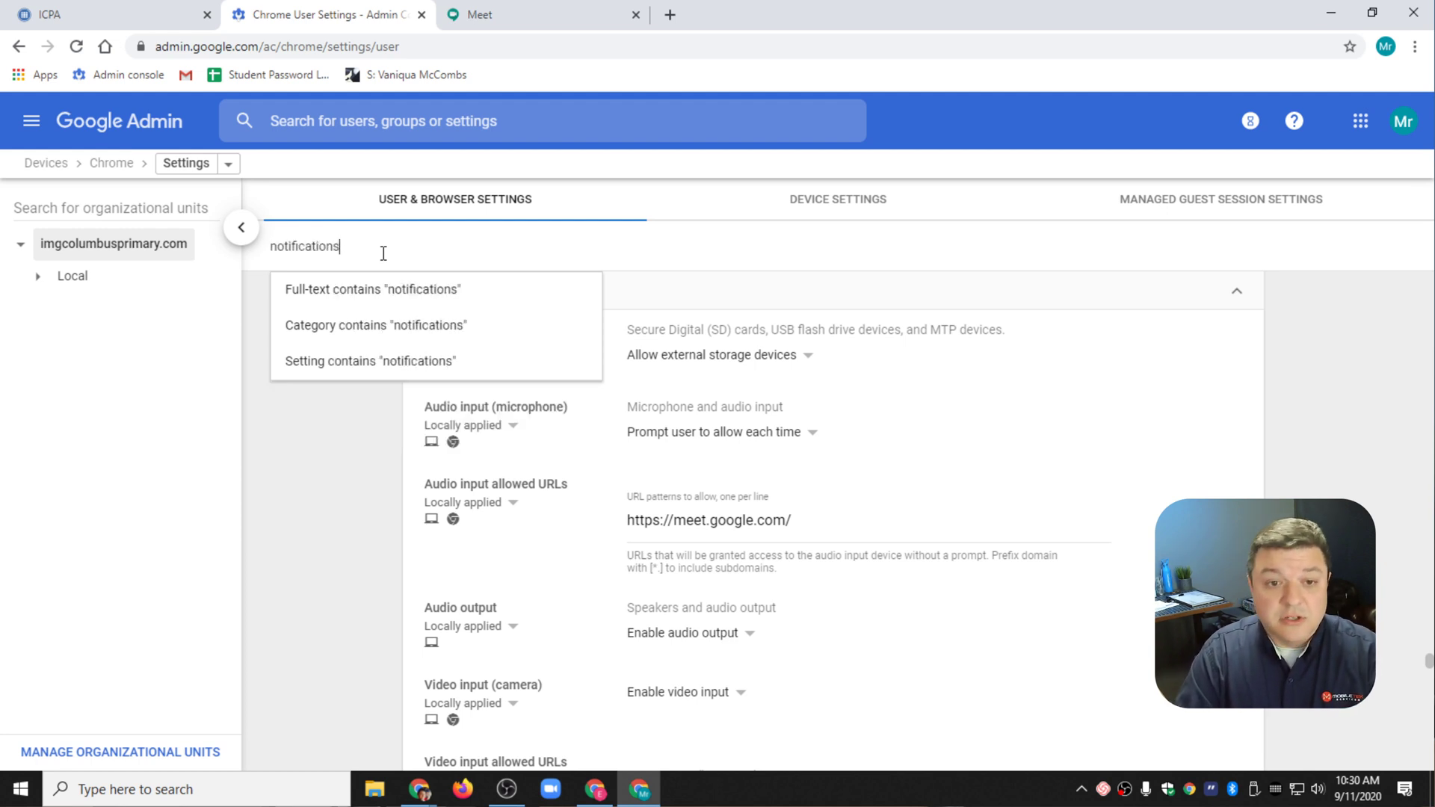
pyautogui.press('Return')
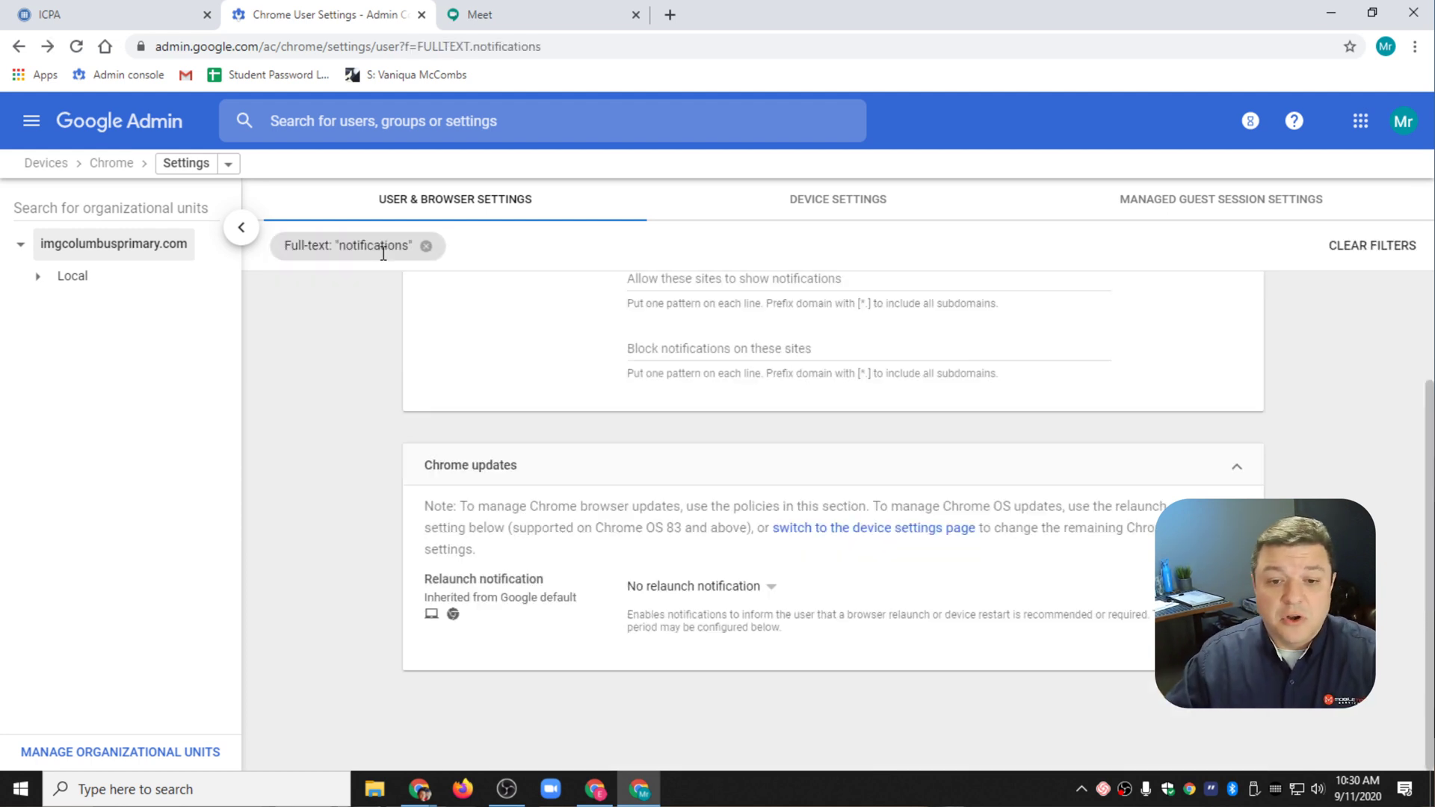
pyautogui.scroll(2, 523, 515)
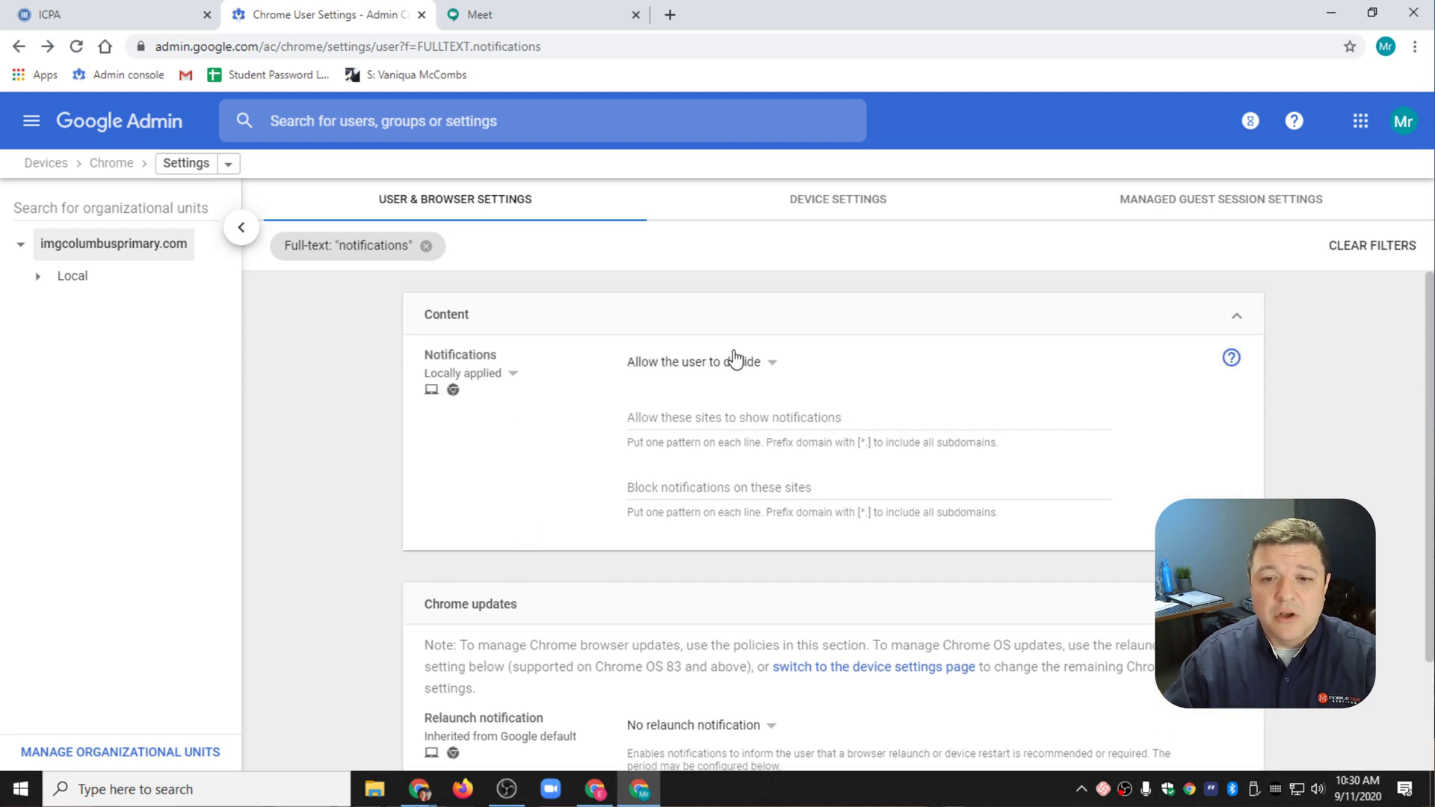
pyautogui.click(666, 379)
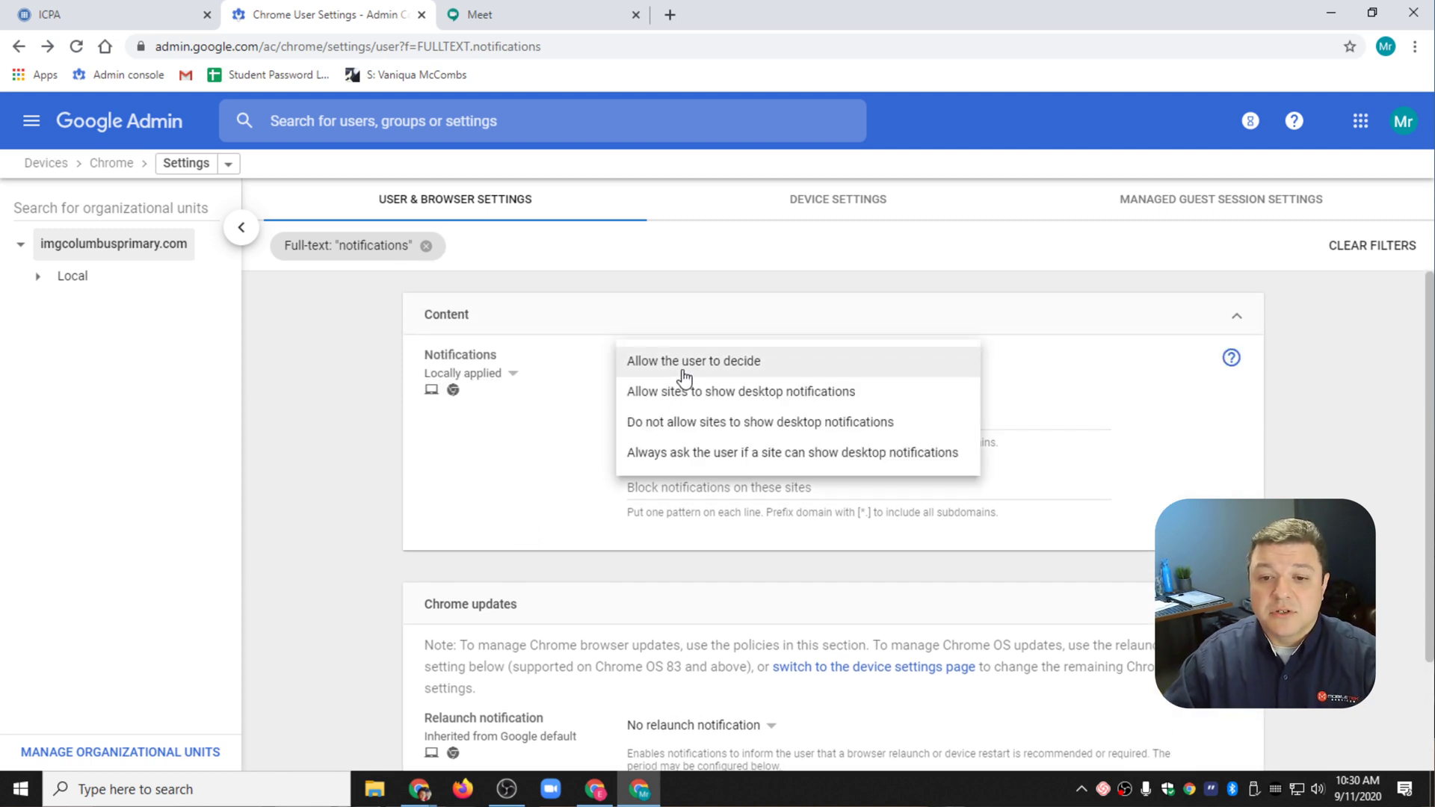
pyautogui.click(506, 476)
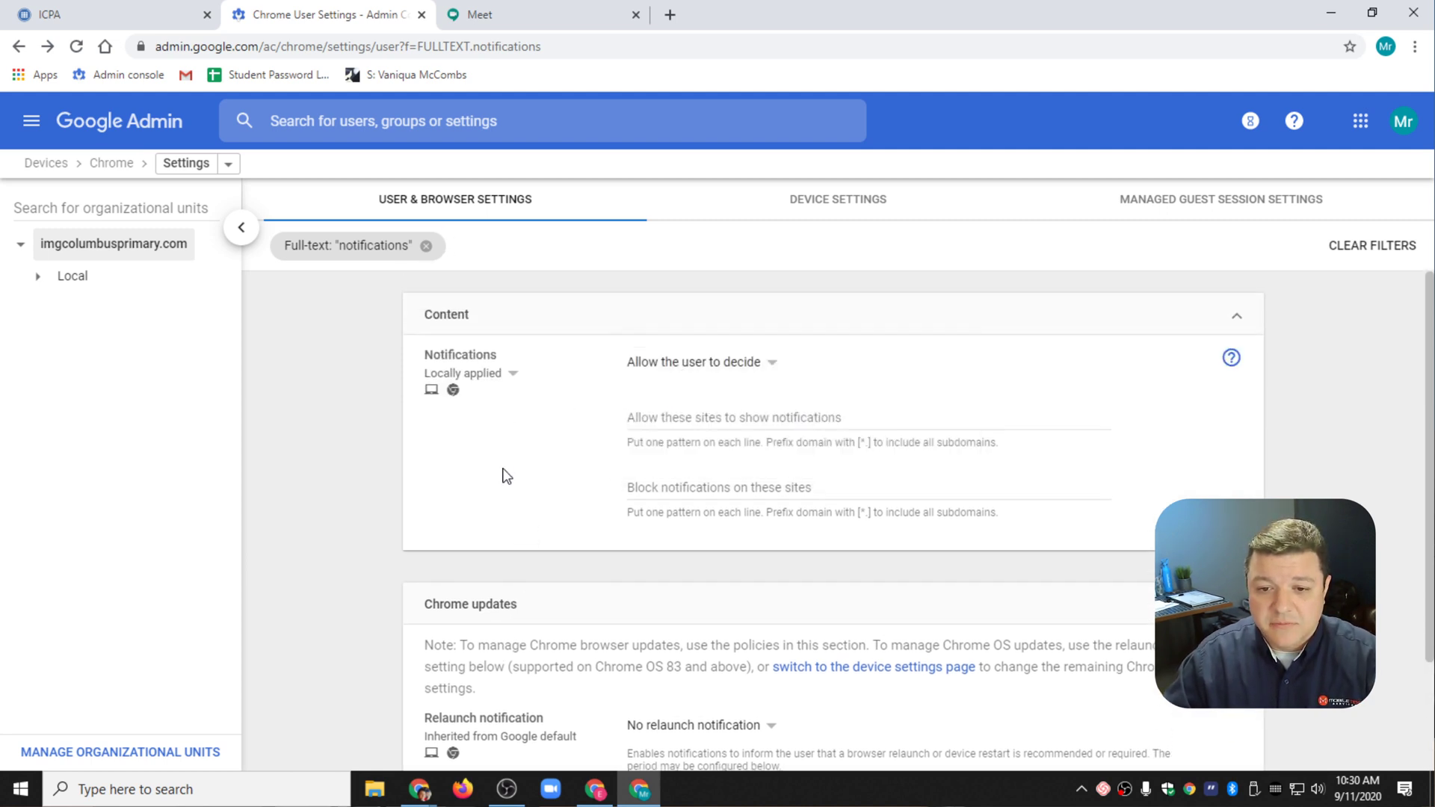
pyautogui.click(712, 419)
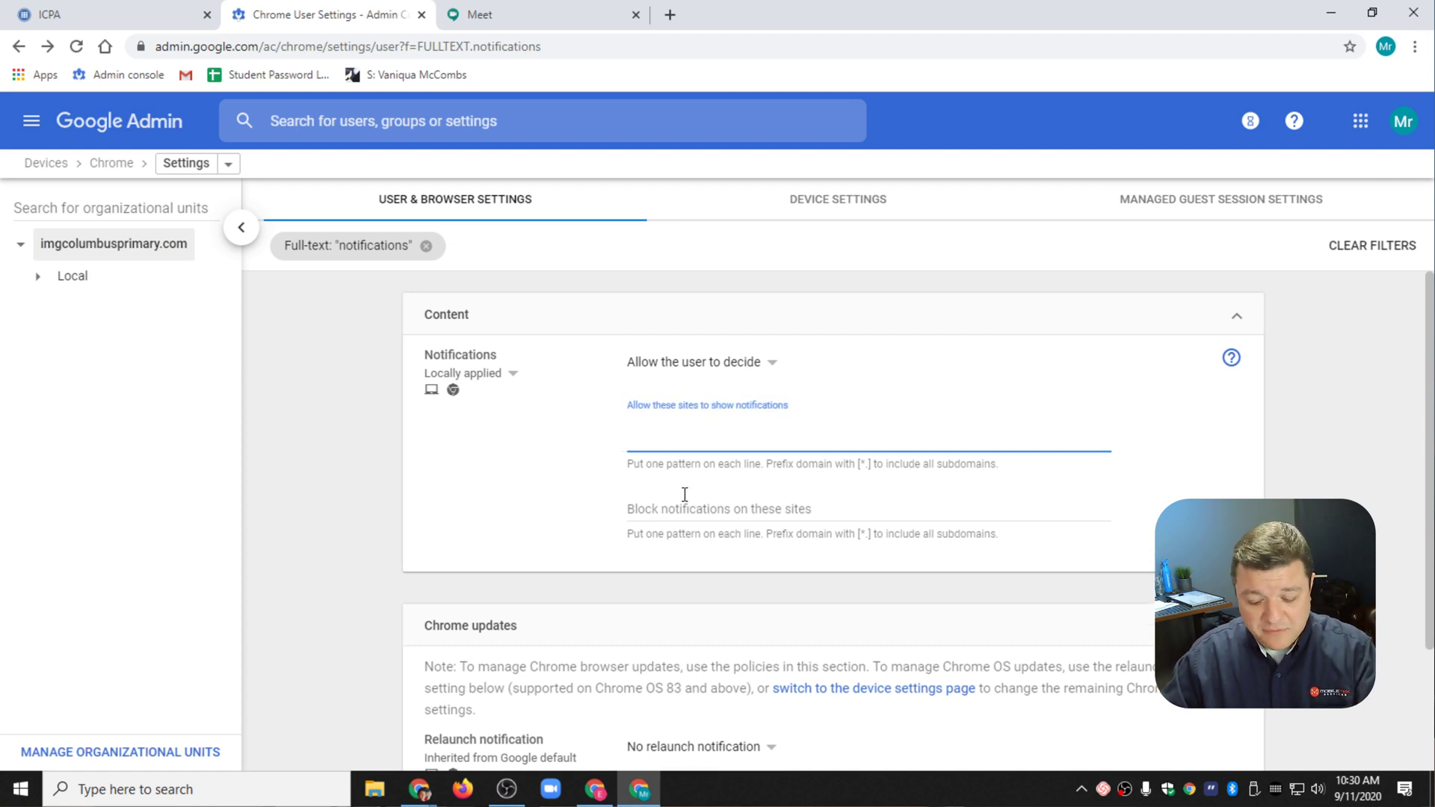
pyautogui.write('https://meet.google.com/')
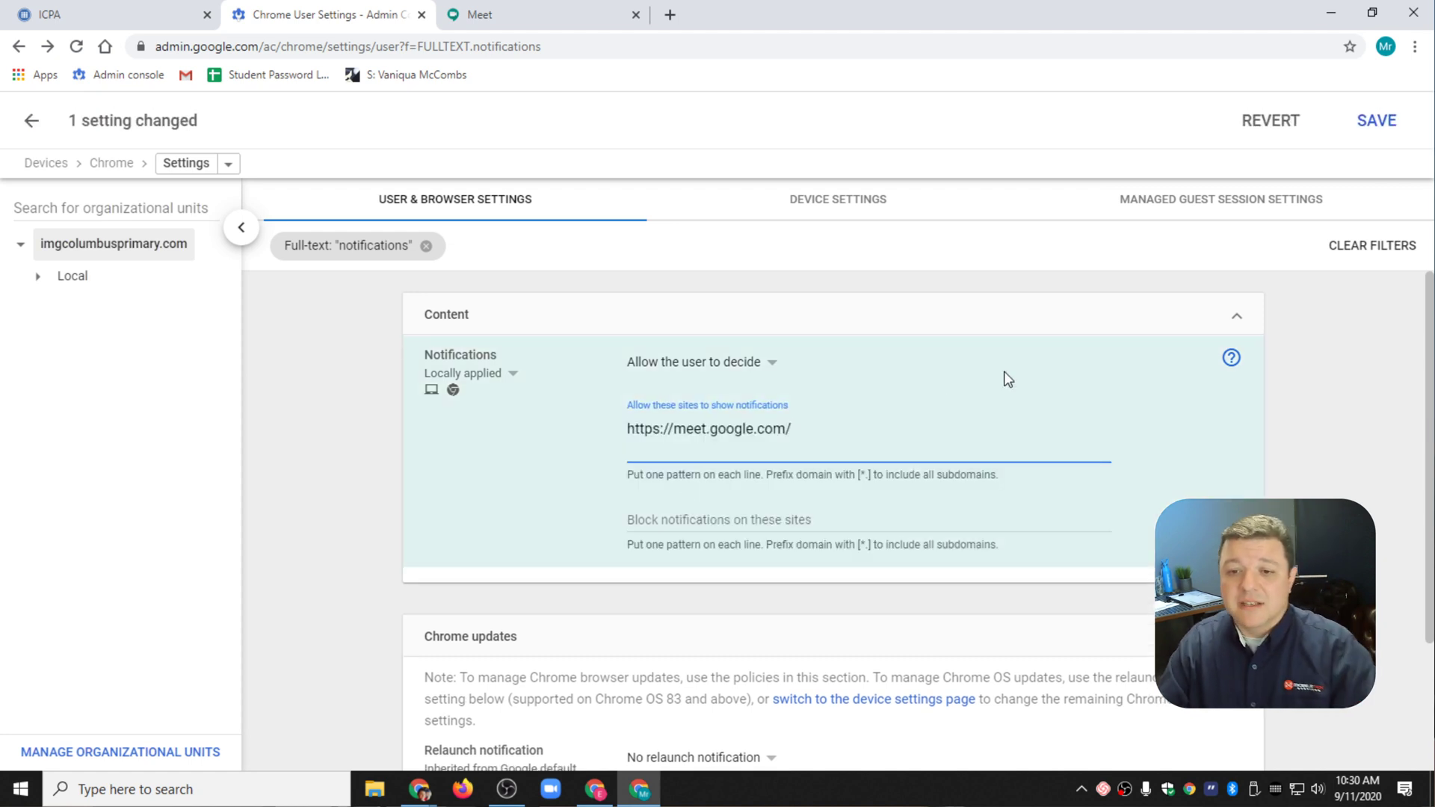
pyautogui.click(1409, 126)
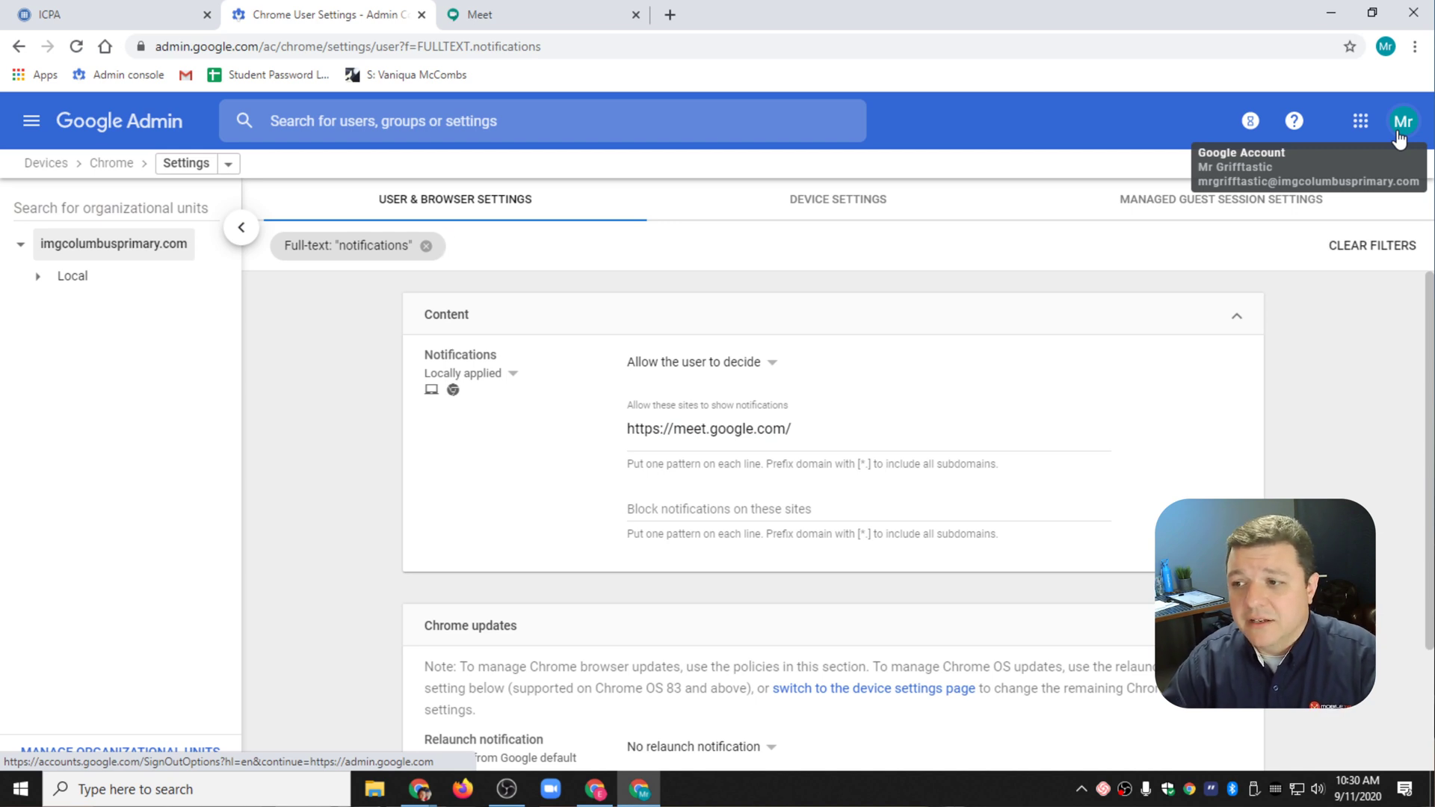
pyautogui.click(878, 428)
pyautogui.press('BackSpace')
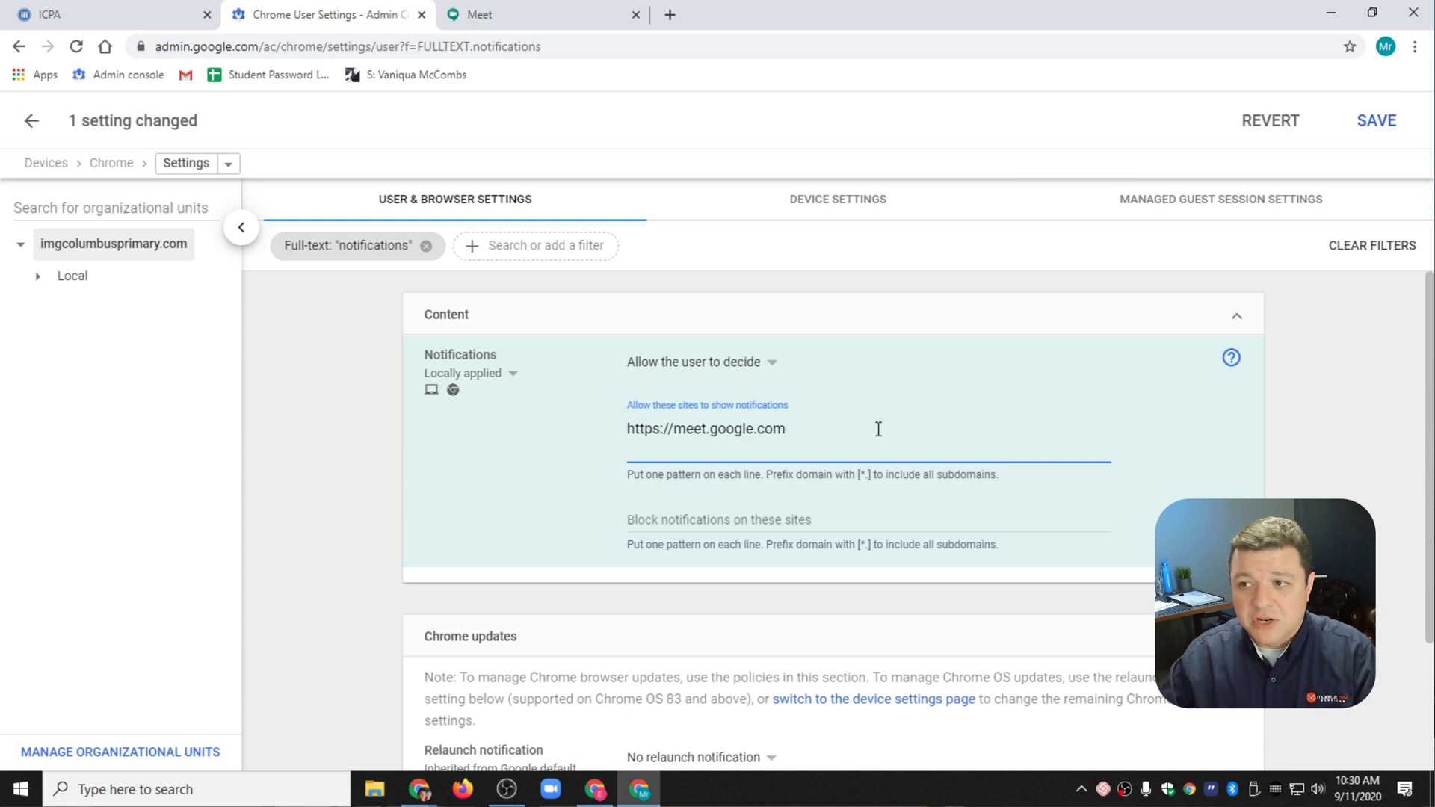
pyautogui.scroll(5, 1376, 139)
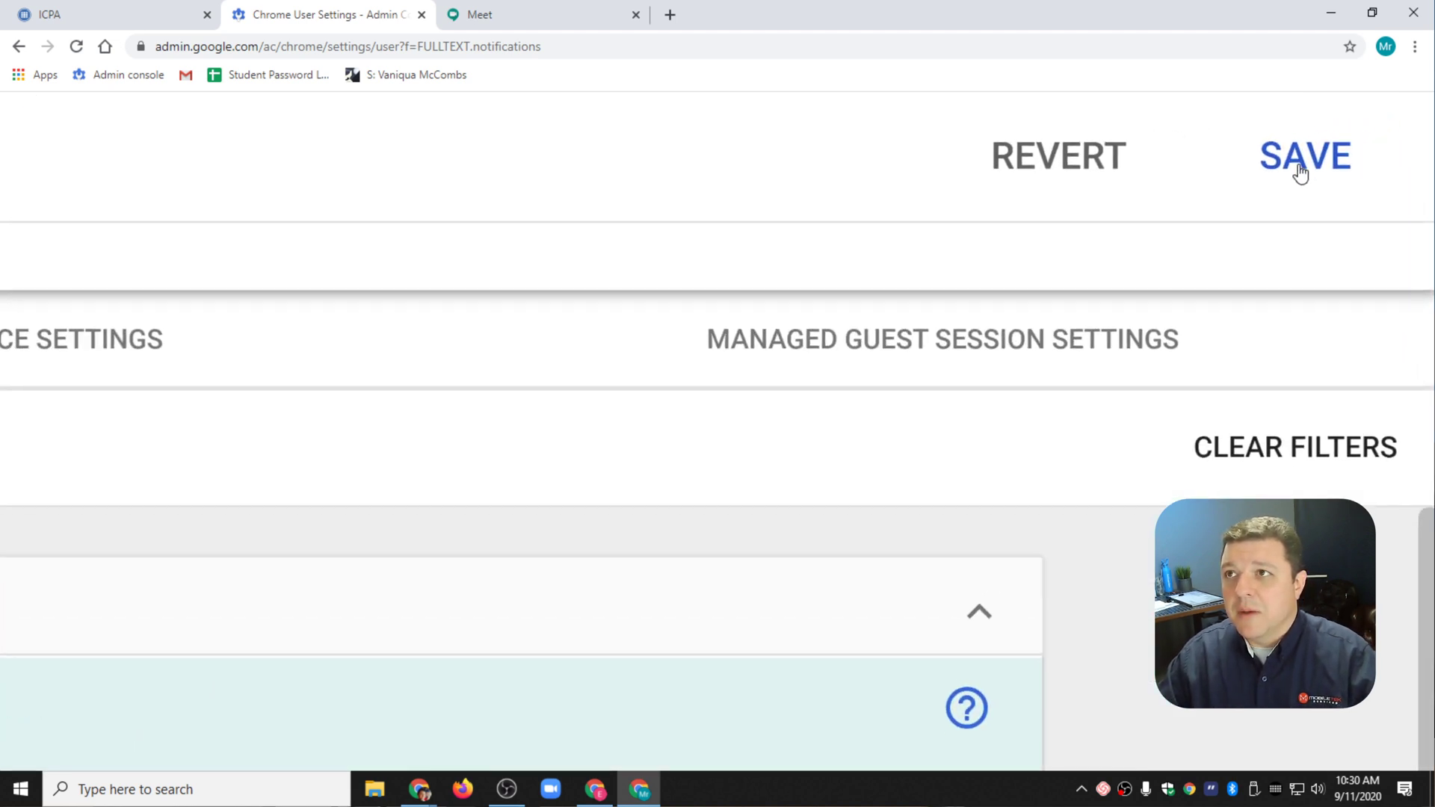
pyautogui.scroll(1, 1303, 187)
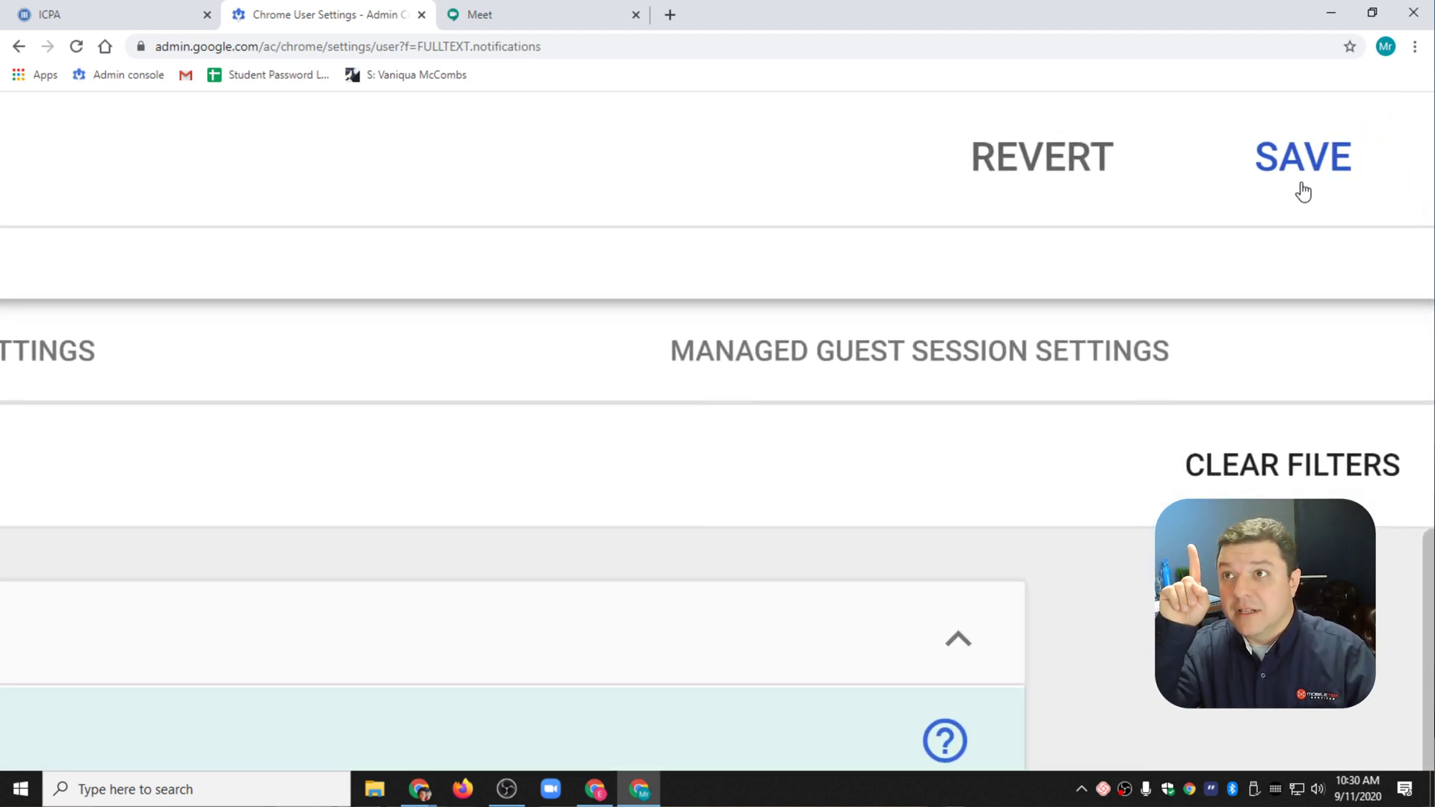
pyautogui.scroll(-5, 1301, 182)
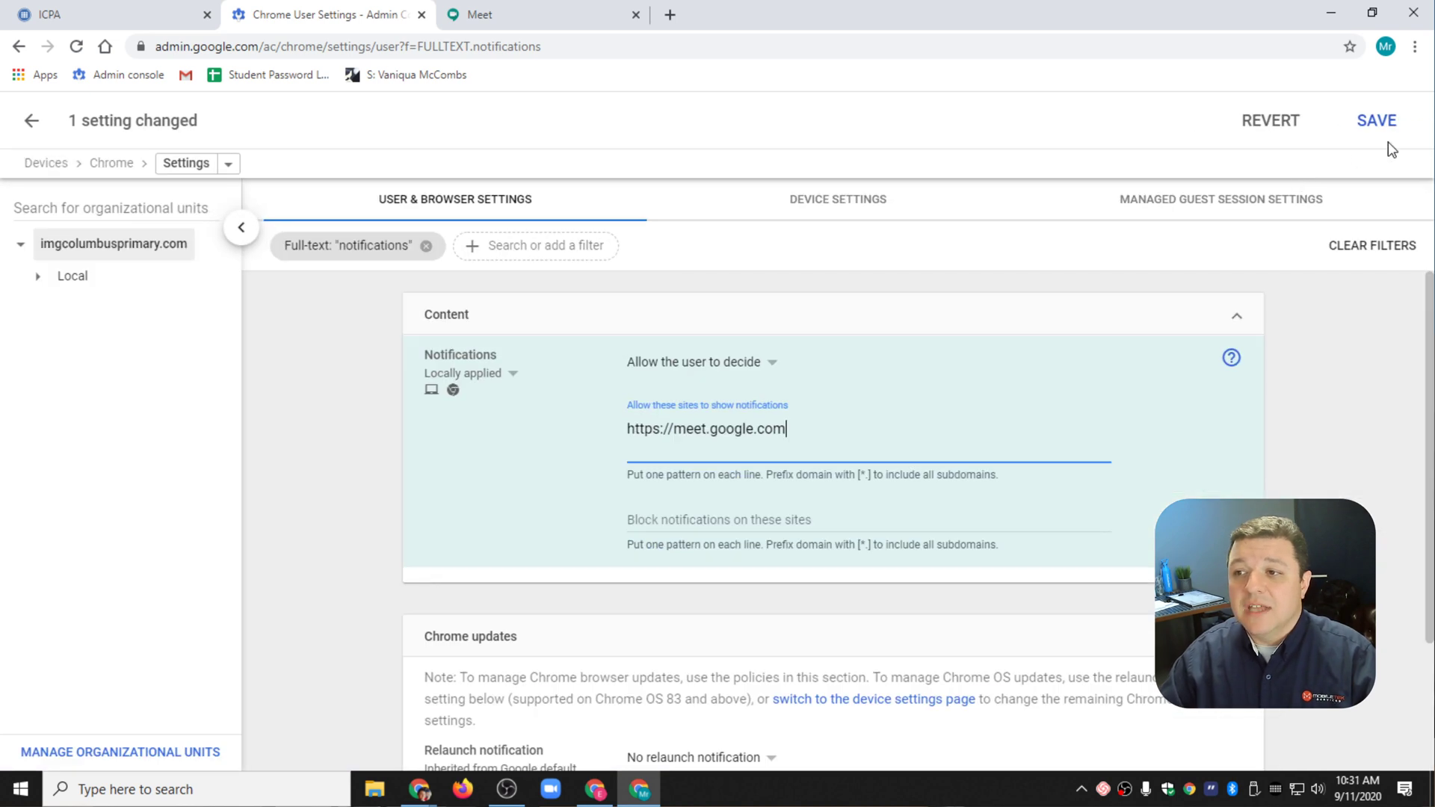